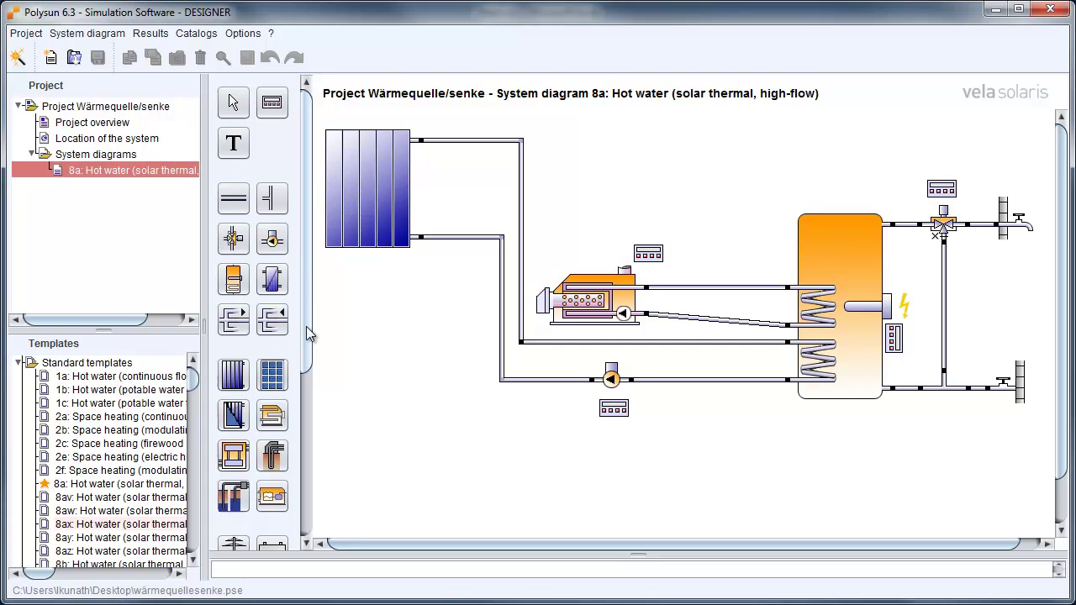
- Place an Energy sink/source, rotate it twice, move it lower left, and add a new pump
left_click_drag(306, 326, 297, 511)
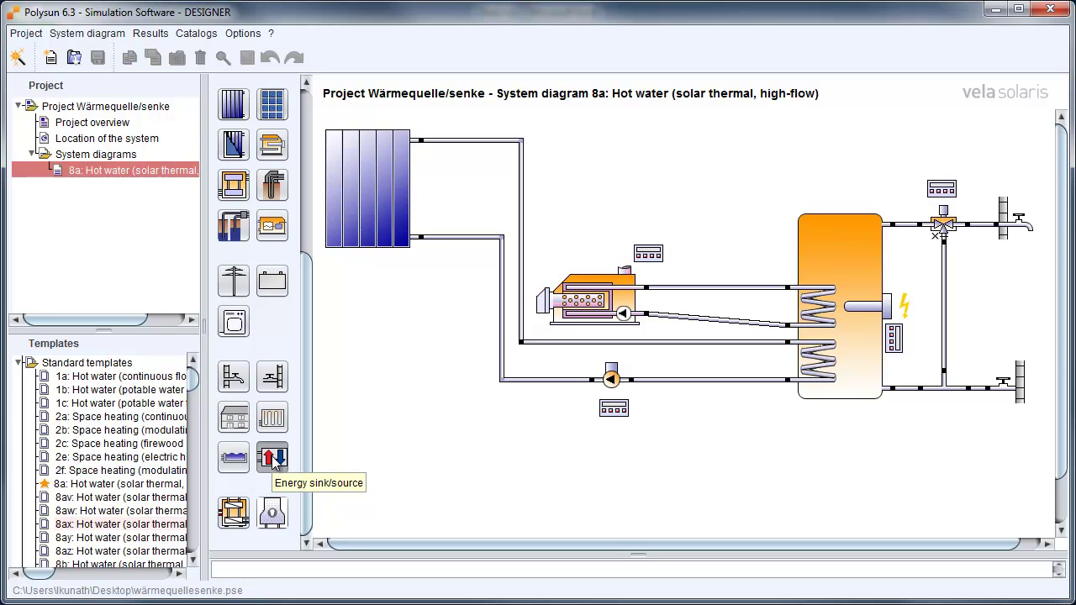
left_click_drag(273, 460, 535, 448)
left_click(581, 469)
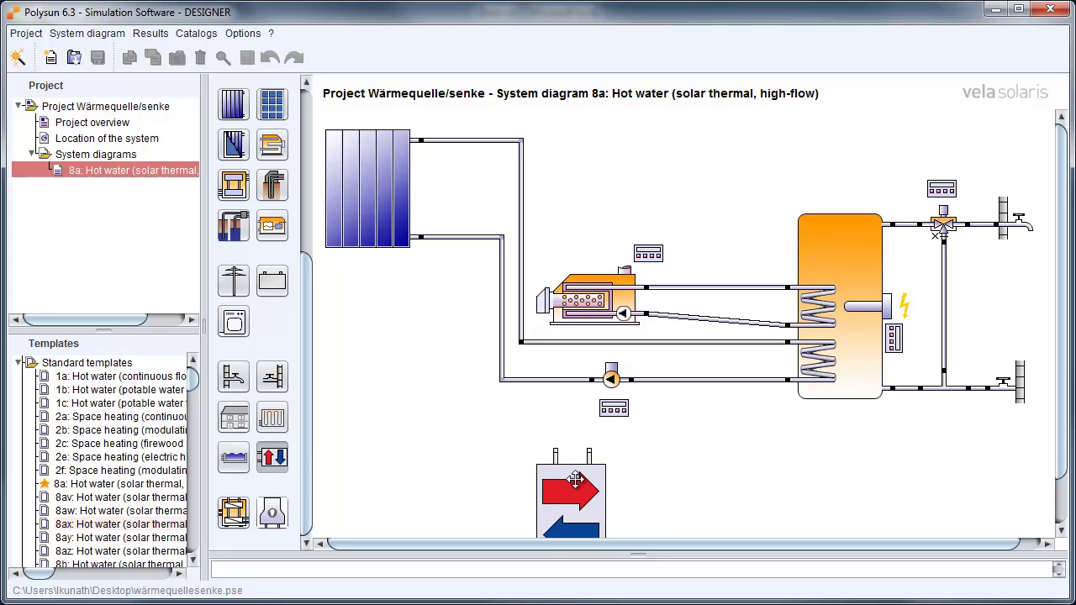
left_click(575, 479)
left_click_drag(574, 479, 470, 452)
left_click_drag(307, 269, 310, 102)
left_click_drag(271, 238, 662, 451)
- Turn the pump to face right and reattach the storage coil pipe to the sink/source's lower port
left_click(672, 461)
left_click(672, 461)
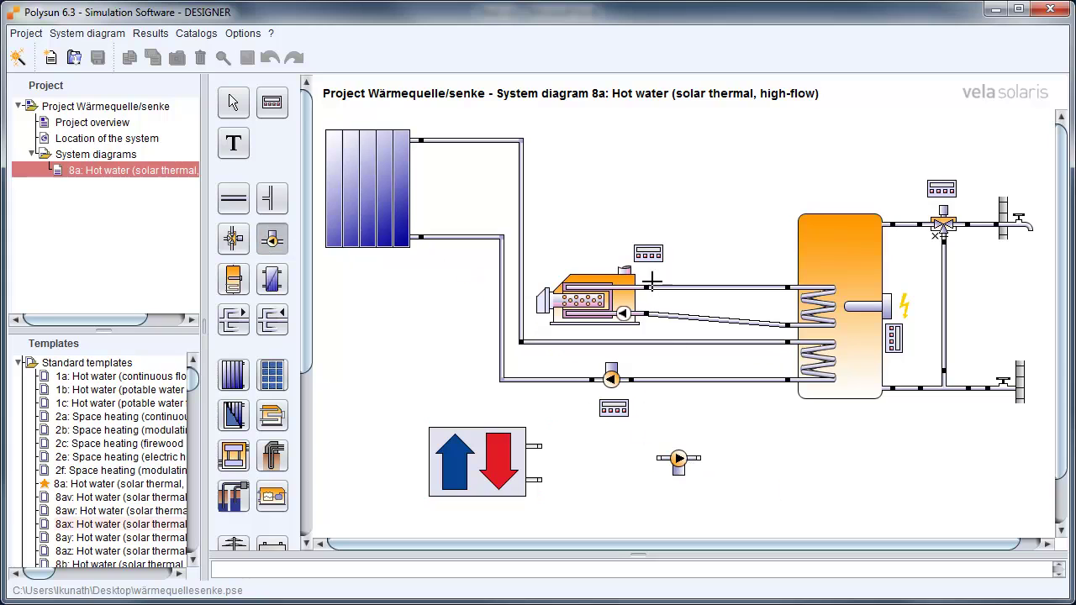
left_click_drag(652, 288, 696, 458)
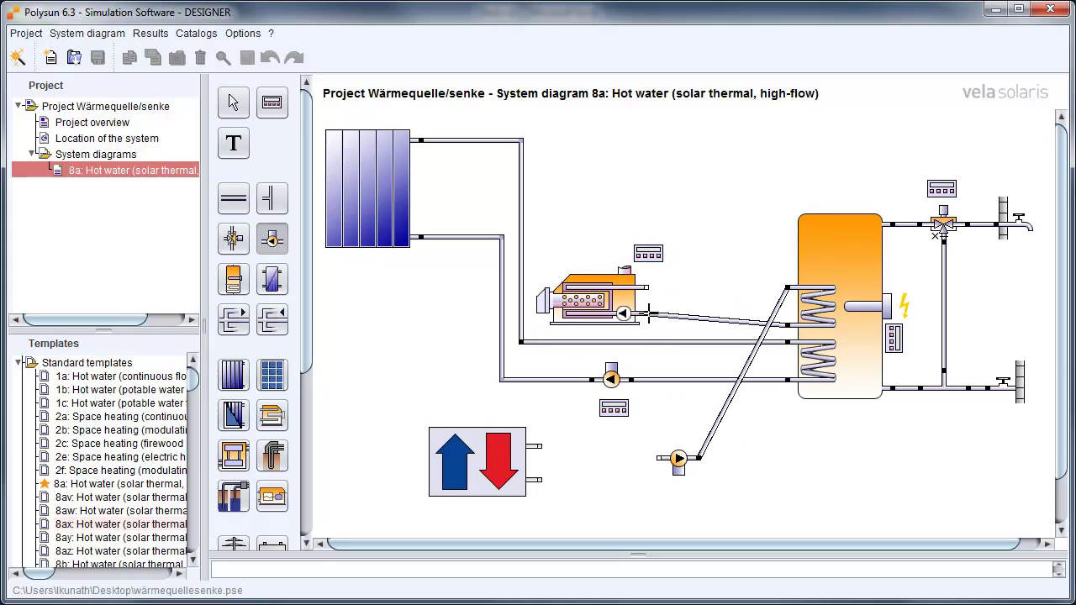
left_click_drag(649, 314, 702, 343)
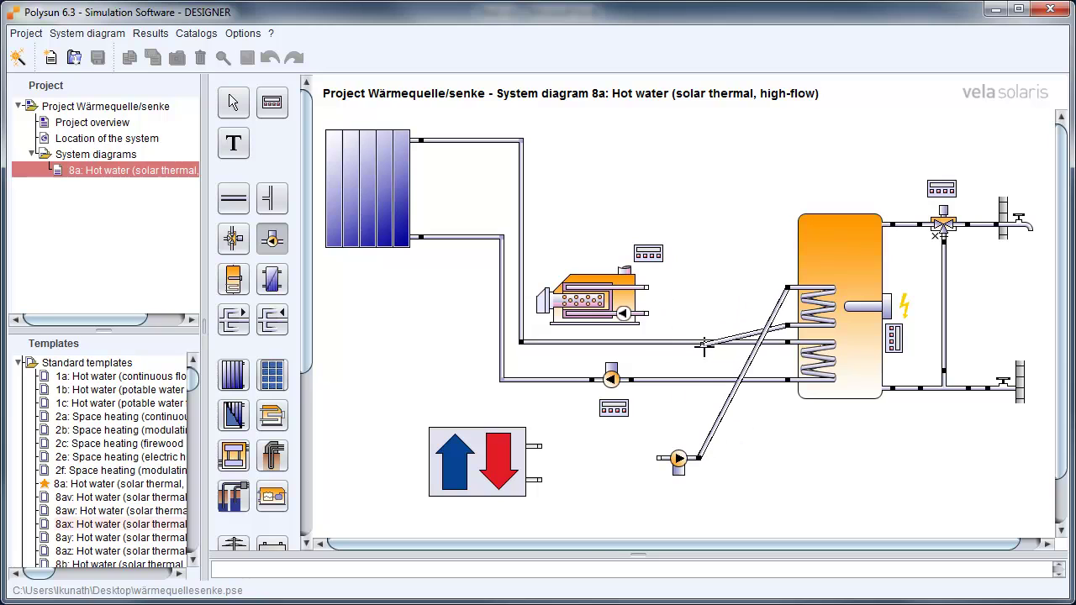
left_click(542, 480)
- Move the boiler to the bottom right, put the sink/source in its place, and pipe the pump to it
left_click_drag(589, 298, 866, 517)
left_click_drag(494, 497, 601, 340)
left_click_drag(659, 460, 715, 288)
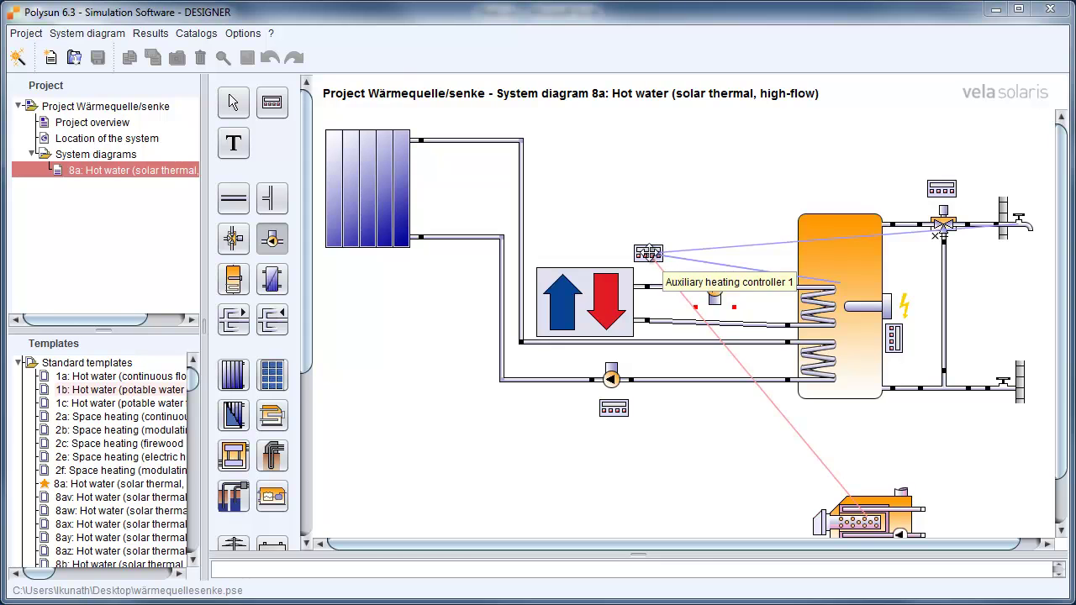
- Set the auxiliary heating controller's 2nd switch flow rate to Energy sink/source 2's Design flowrate
double_click(647, 252)
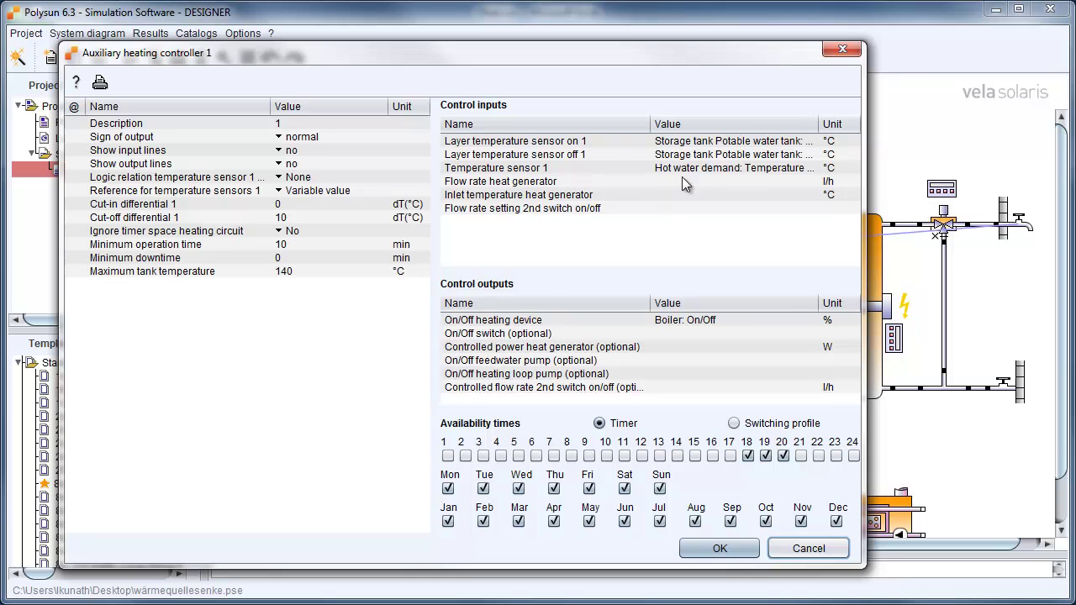
left_click(679, 207)
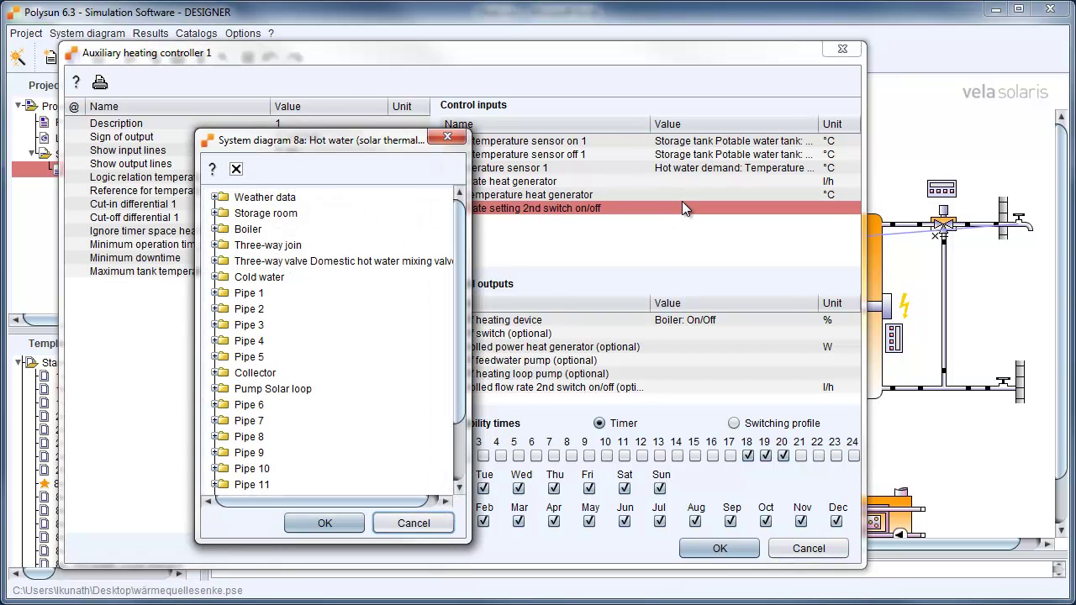
left_click_drag(461, 250, 467, 305)
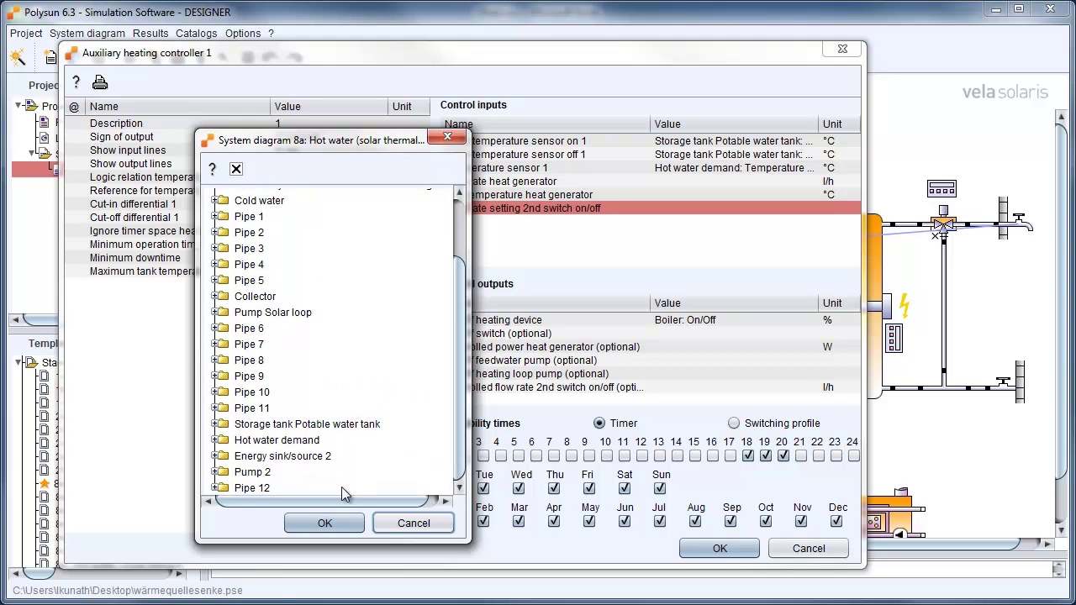
double_click(314, 462)
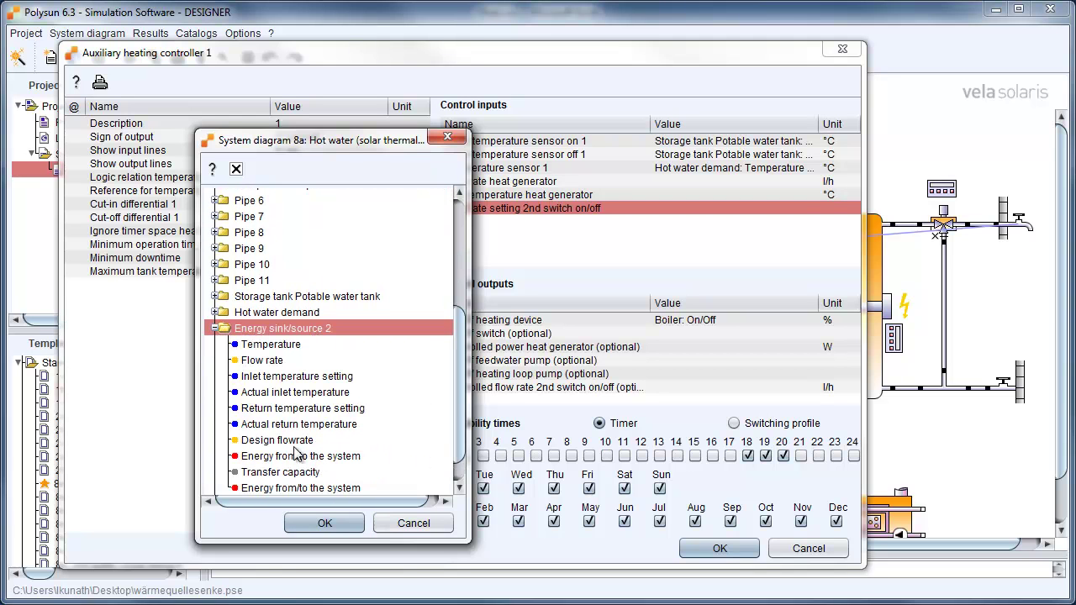
left_click(282, 440)
double_click(281, 439)
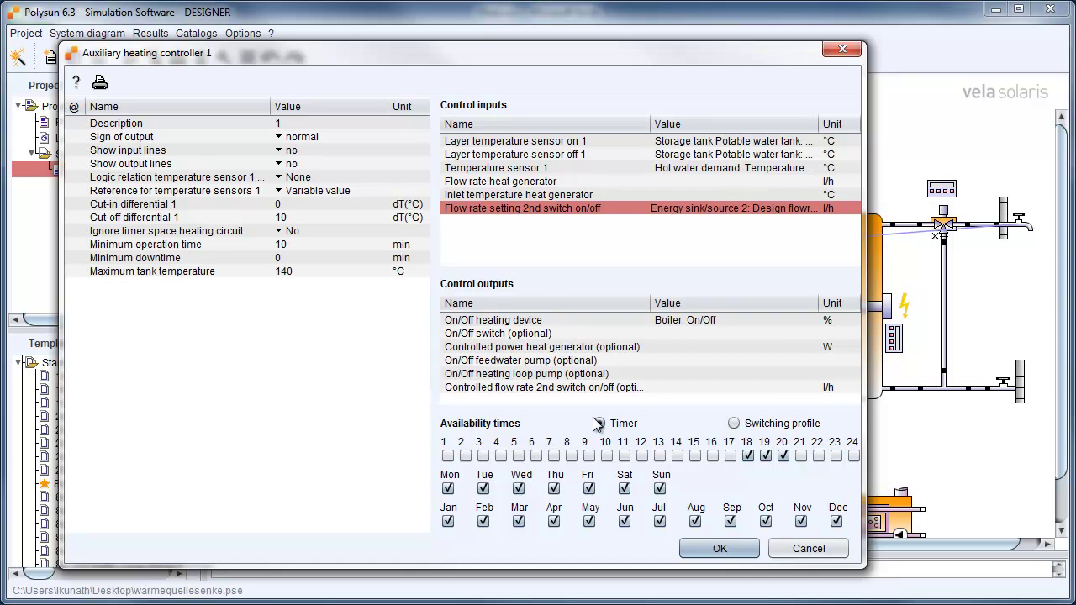
- Assign Pump 2 to the heating device on/off, optional on/off switch, and controlled flow rate outputs
double_click(676, 323)
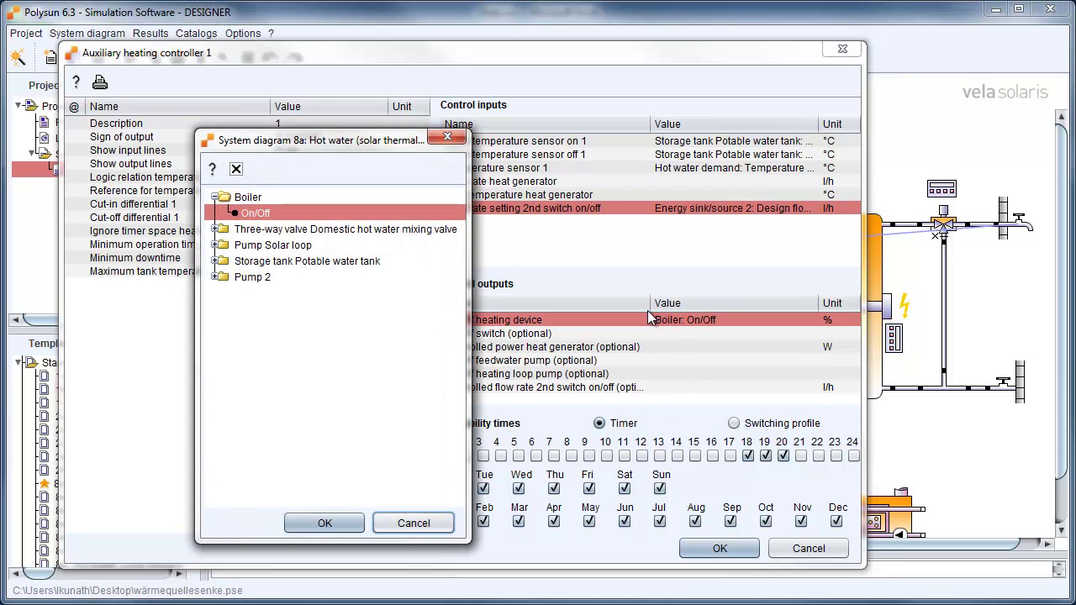
left_click(251, 278)
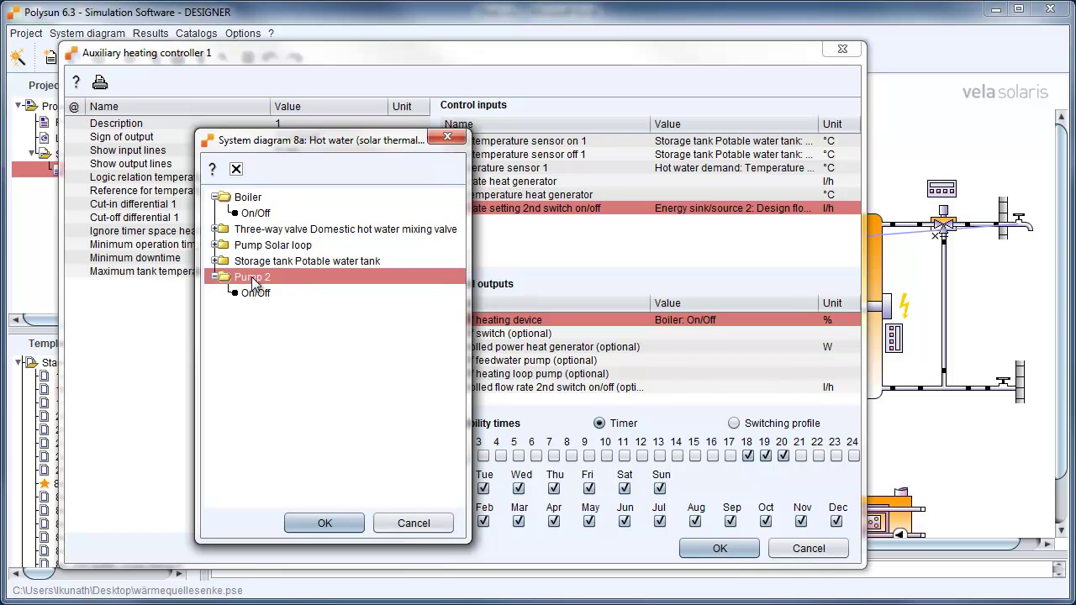
double_click(250, 291)
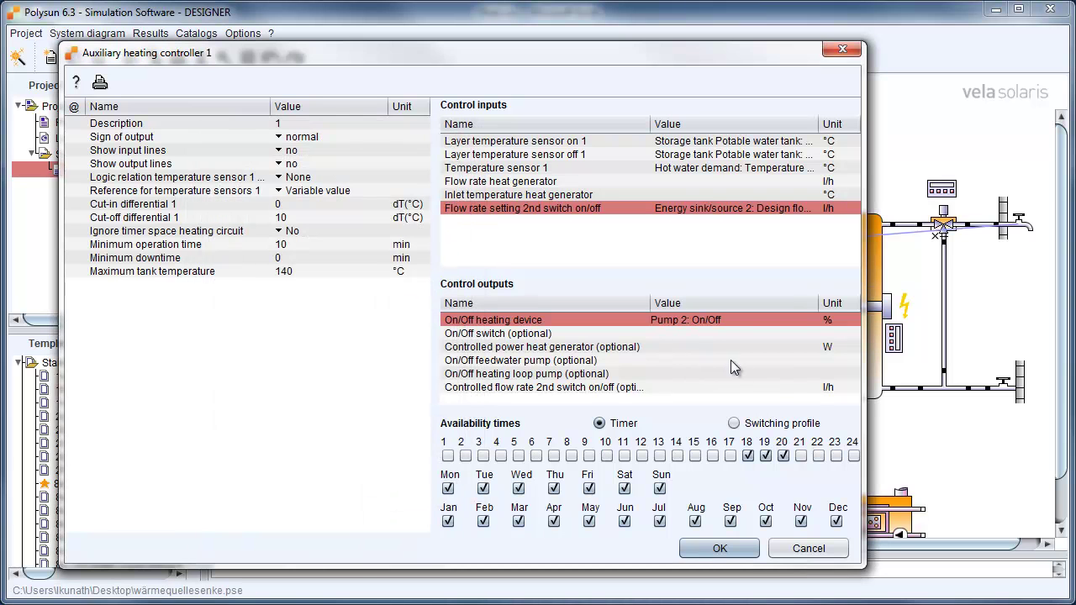
double_click(703, 333)
left_click(256, 263)
double_click(255, 277)
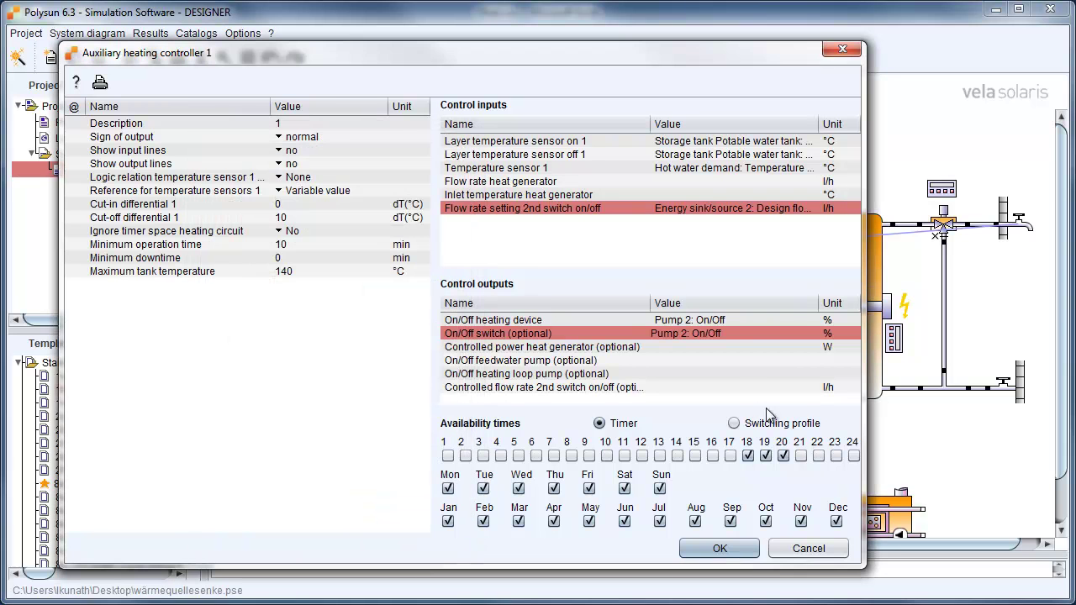
double_click(737, 386)
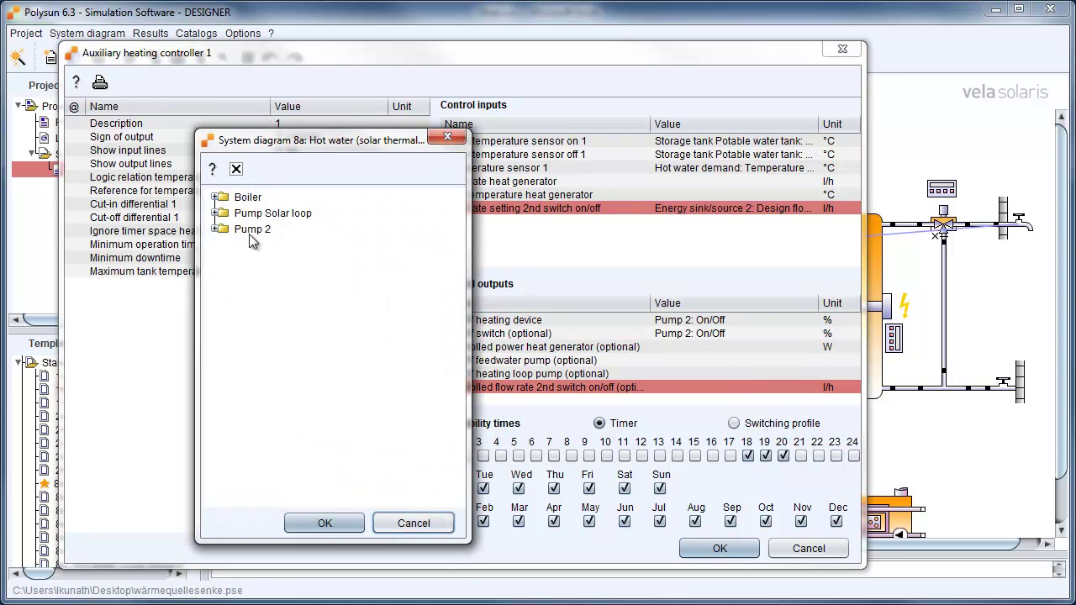
left_click(247, 229)
double_click(261, 245)
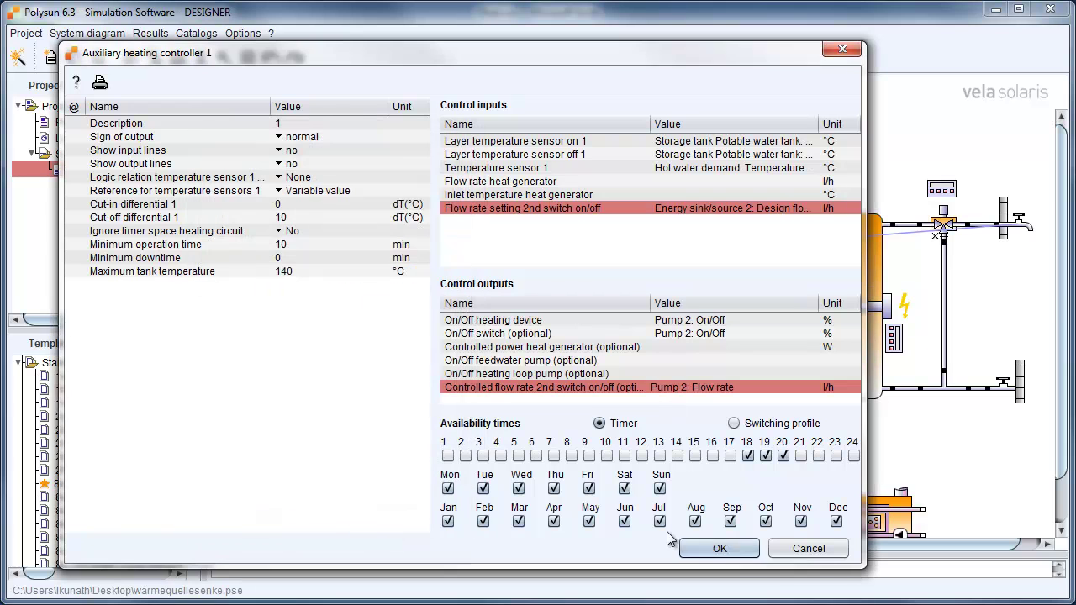
- Confirm the controller settings and delete the unused gas boiler
left_click(735, 551)
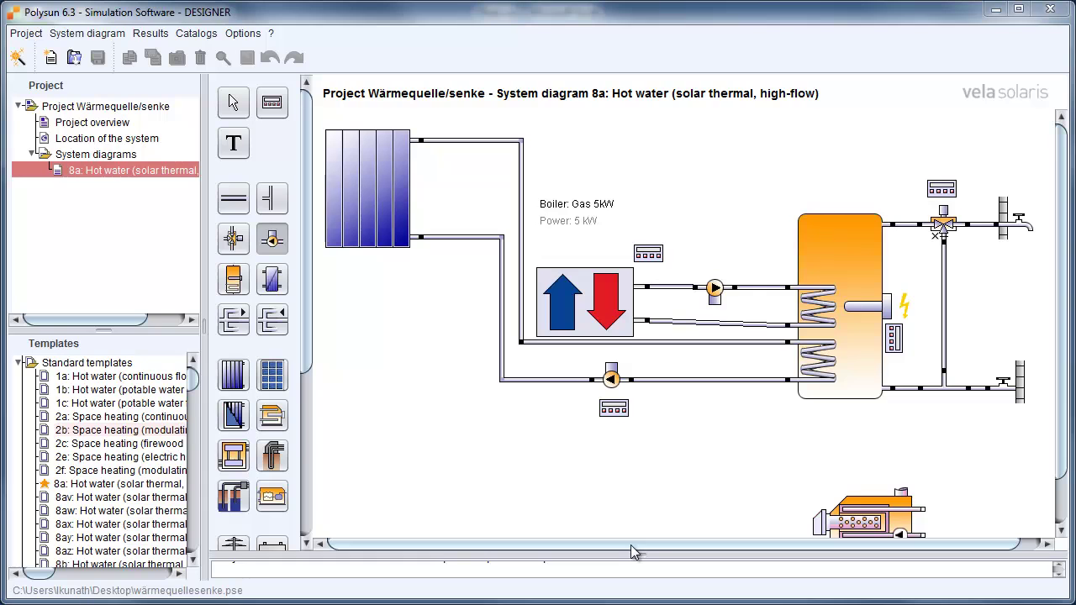
left_click(858, 514)
key("Delete")
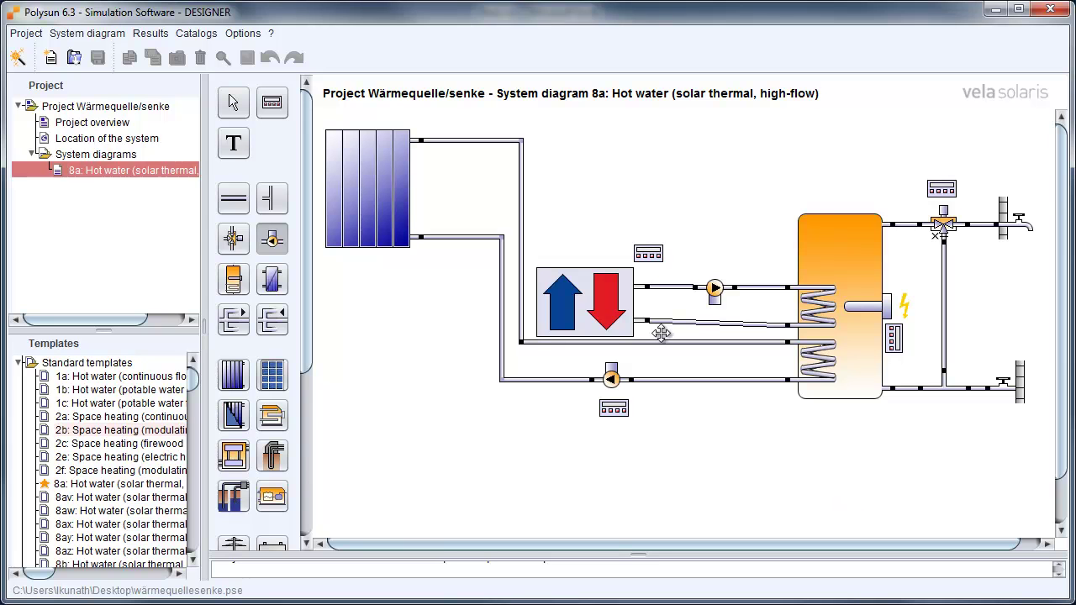
- Enable Power on Energy sink/source 2 (5,000 W, 60–80 °C, 214 l/h design flowrate)
double_click(590, 298)
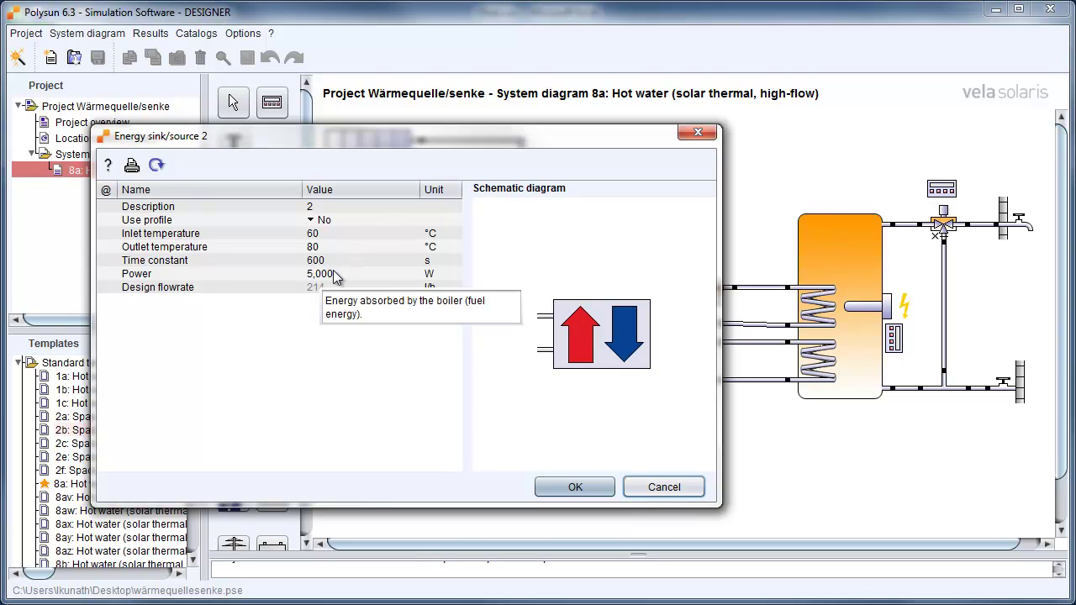
left_click(351, 273)
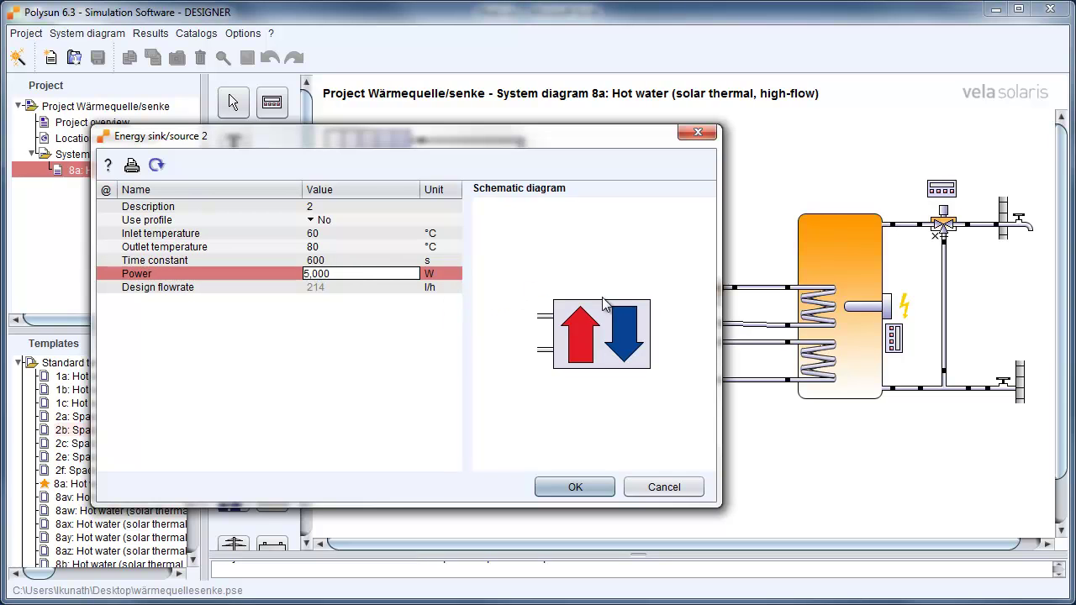
left_click(576, 488)
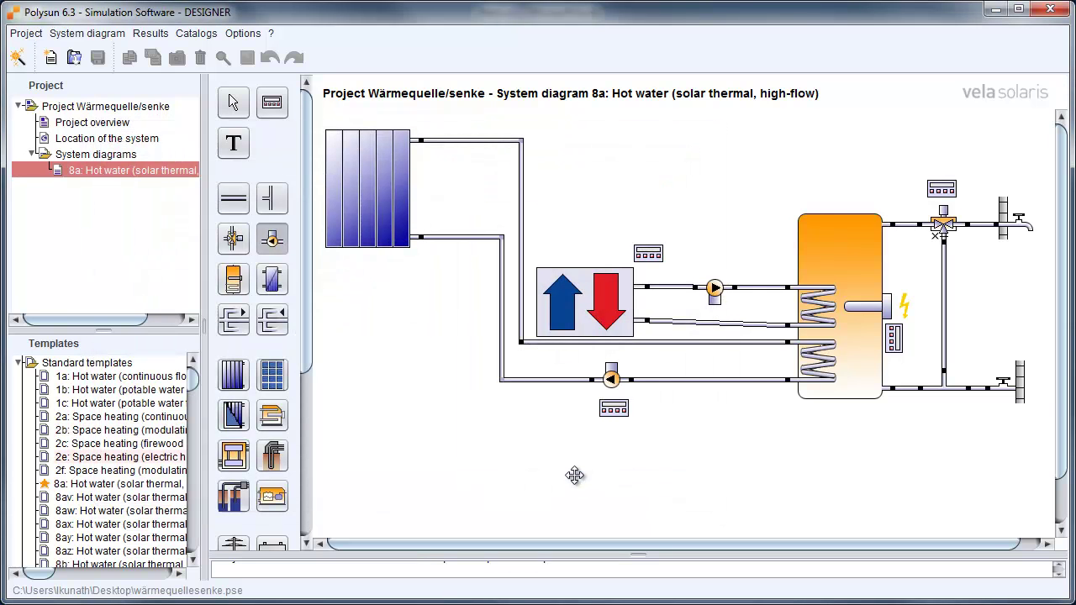
- Run the simulation via Results overview, check the 53.7 % solar fraction, and close it
left_click(163, 35)
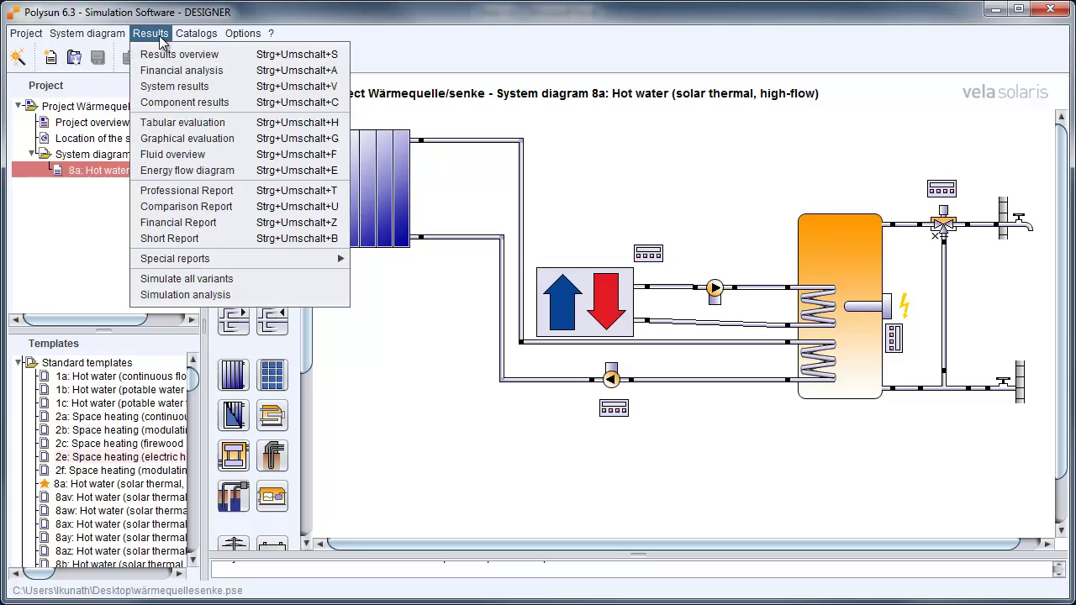
left_click(169, 55)
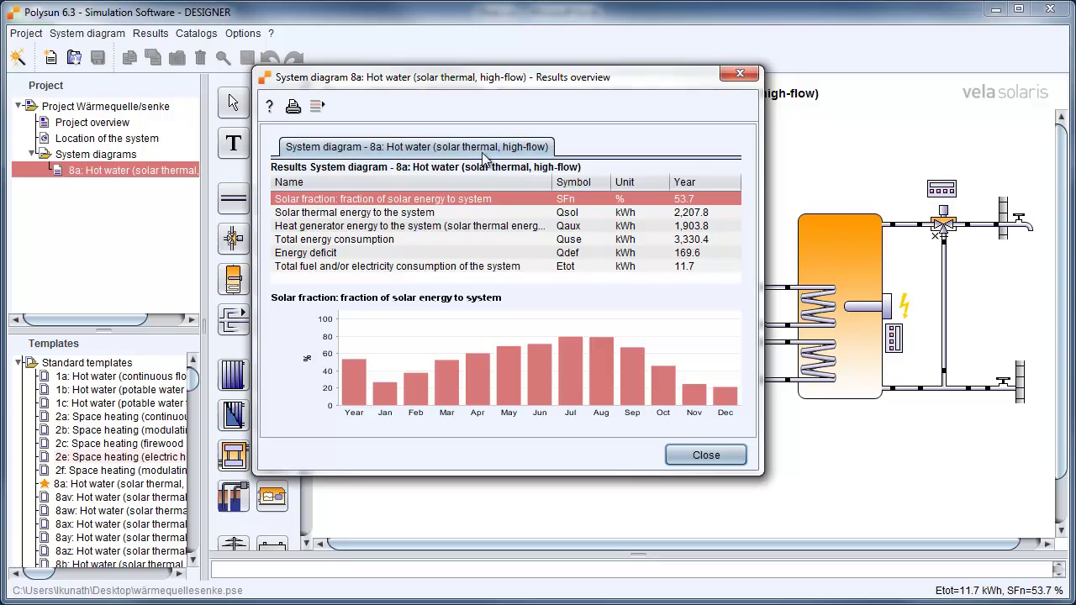
left_click(739, 74)
left_click(152, 35)
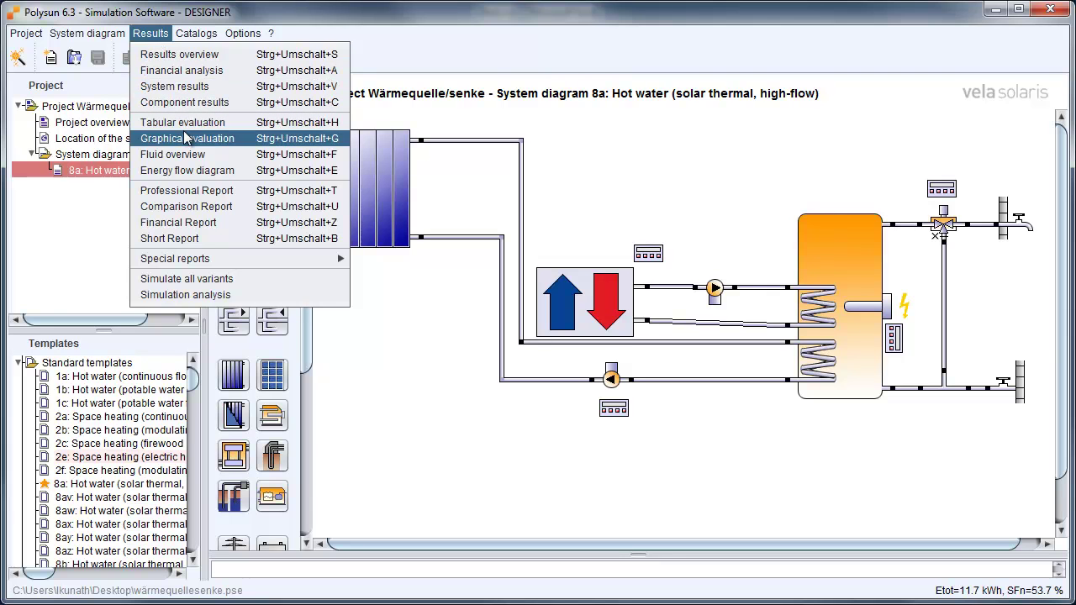
left_click(194, 295)
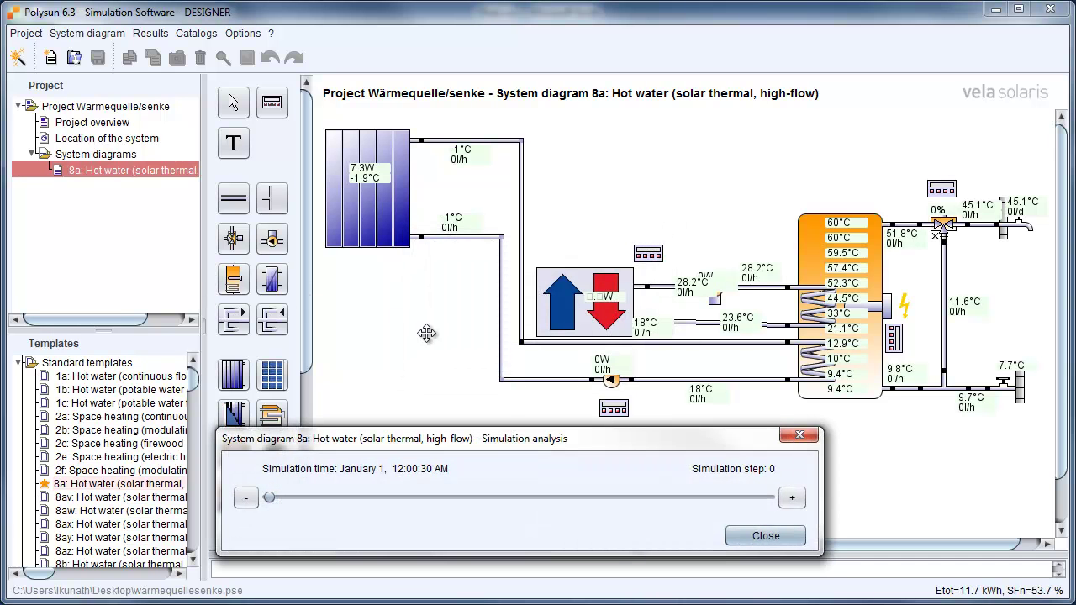
left_click_drag(270, 500, 294, 494)
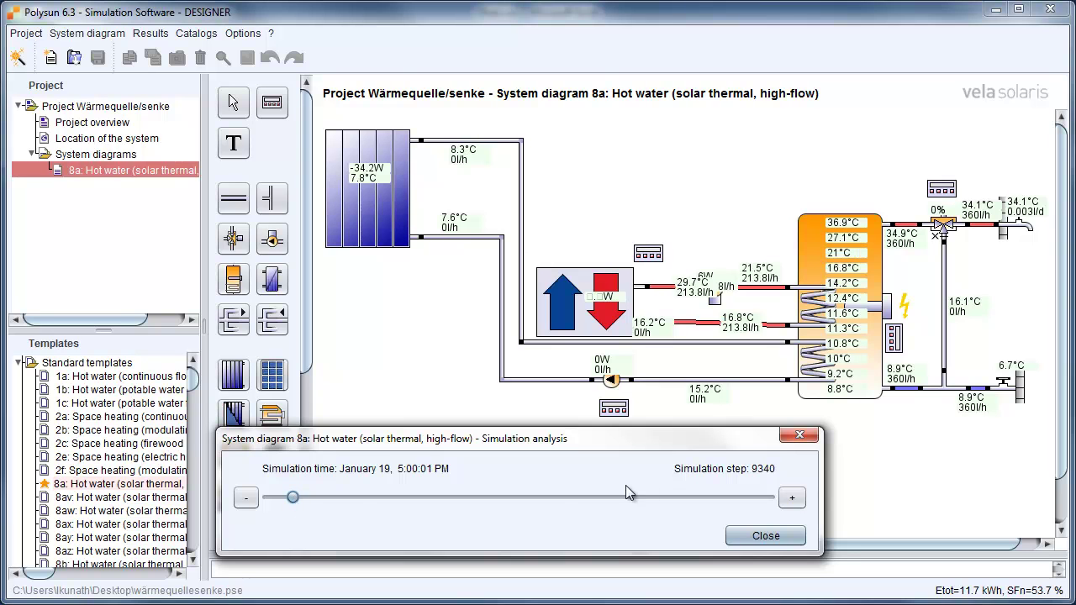
- Close the simulation analysis and add template 58a: Process heat (solar thermal) as a new diagram
left_click(797, 435)
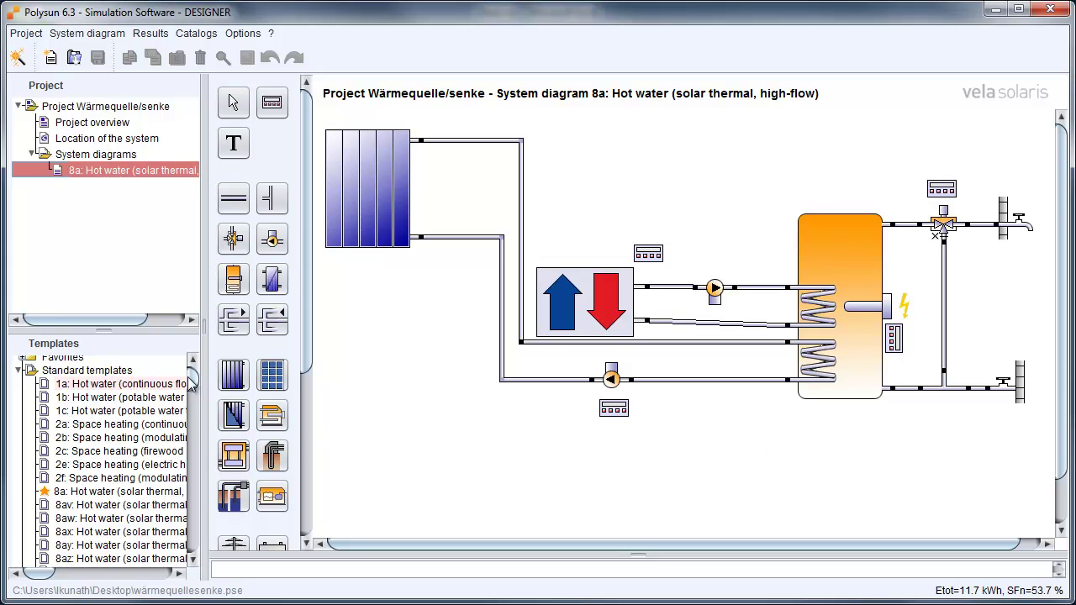
scroll(196, 384, "down", 1)
left_click_drag(196, 384, 205, 518)
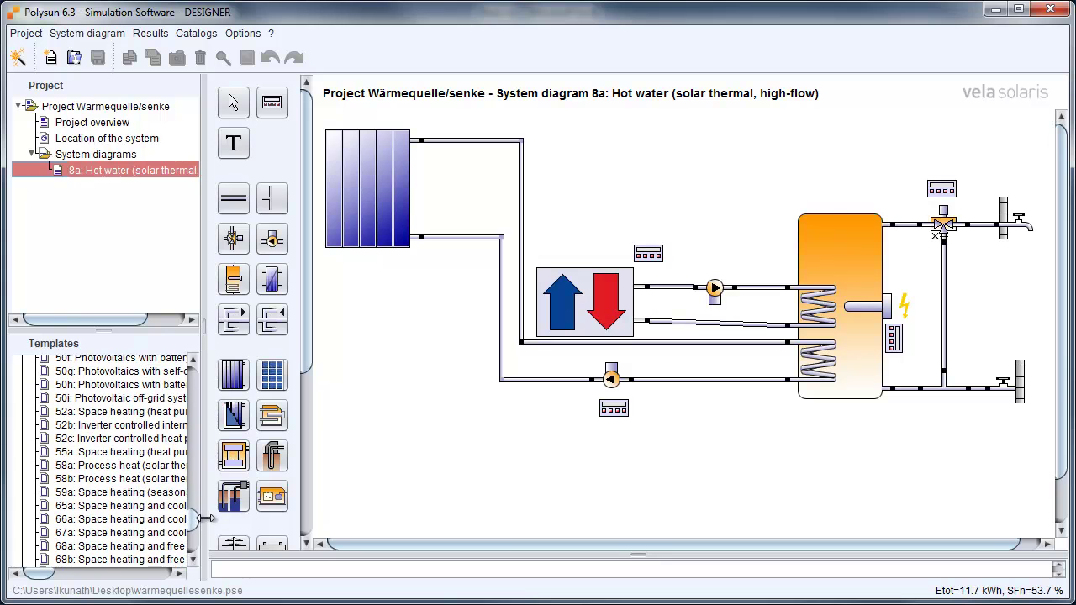
double_click(110, 466)
key("Return")
key("Return")
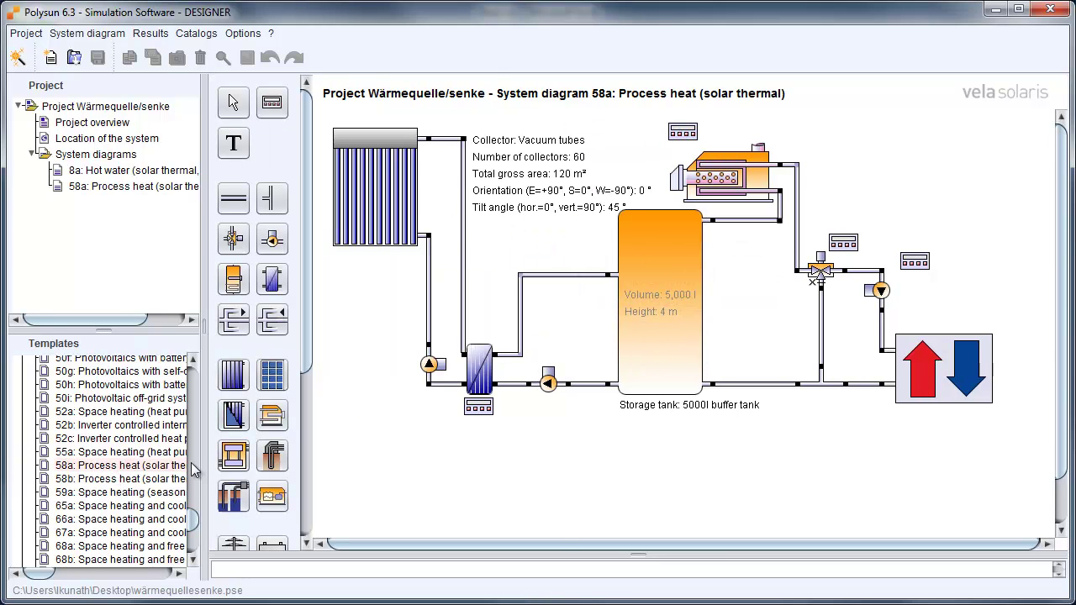
mouse_move(187, 469)
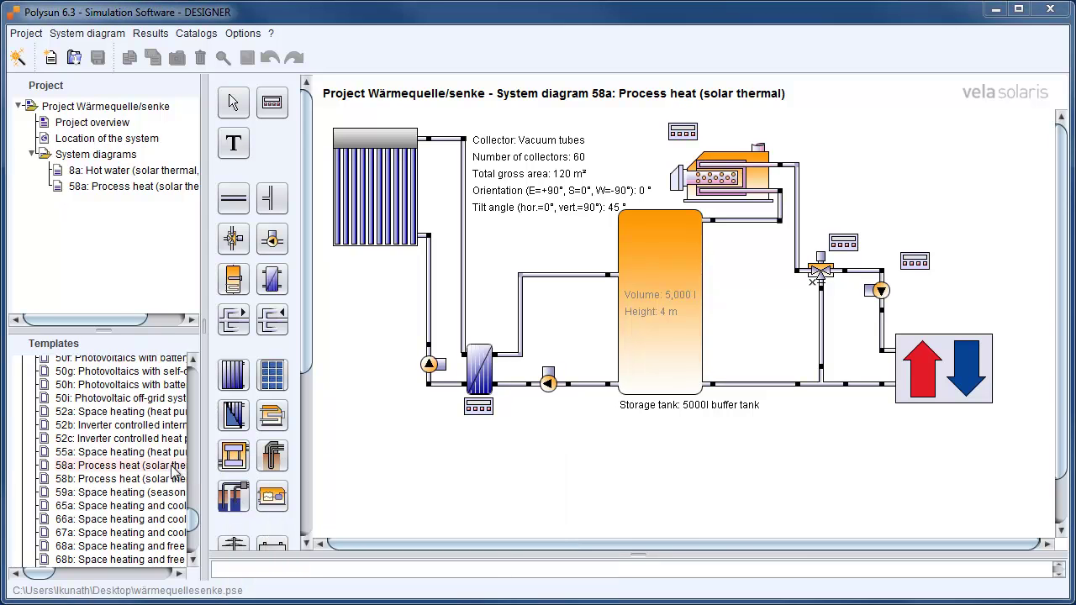
- Set Use profile to Yes for the Discharge energy sink/source
double_click(938, 371)
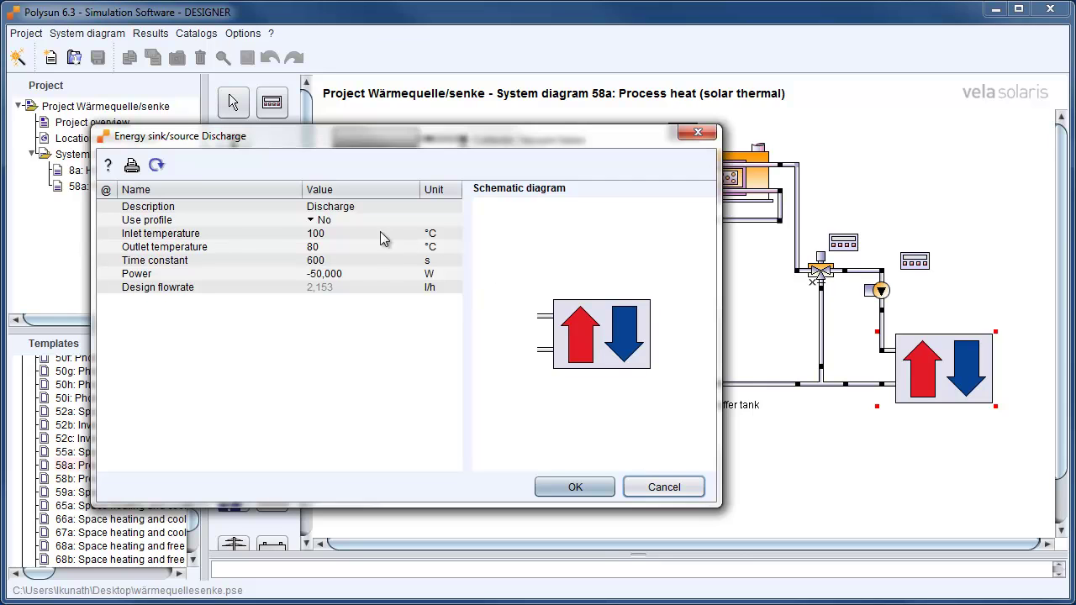
left_click(342, 221)
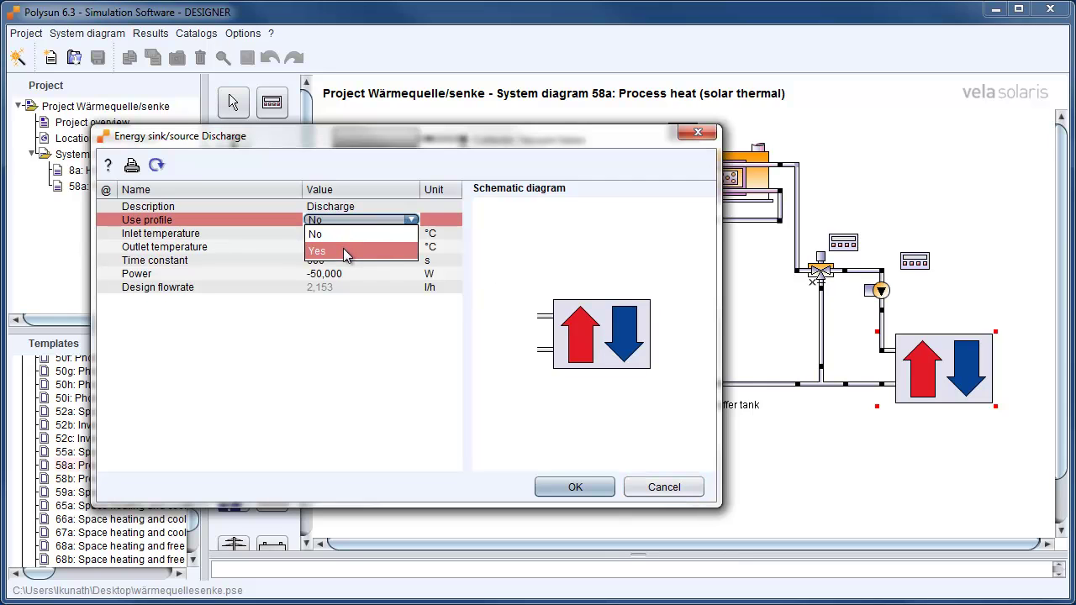
left_click(343, 248)
mouse_move(333, 253)
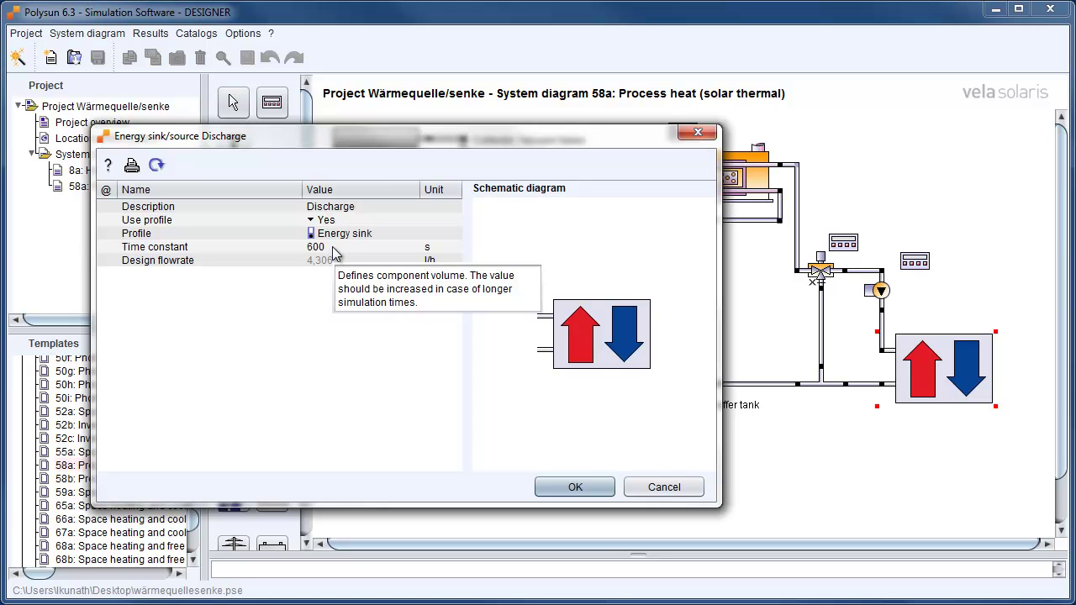
- Copy the Building profile in the profile catalog under the name test
left_click(336, 233)
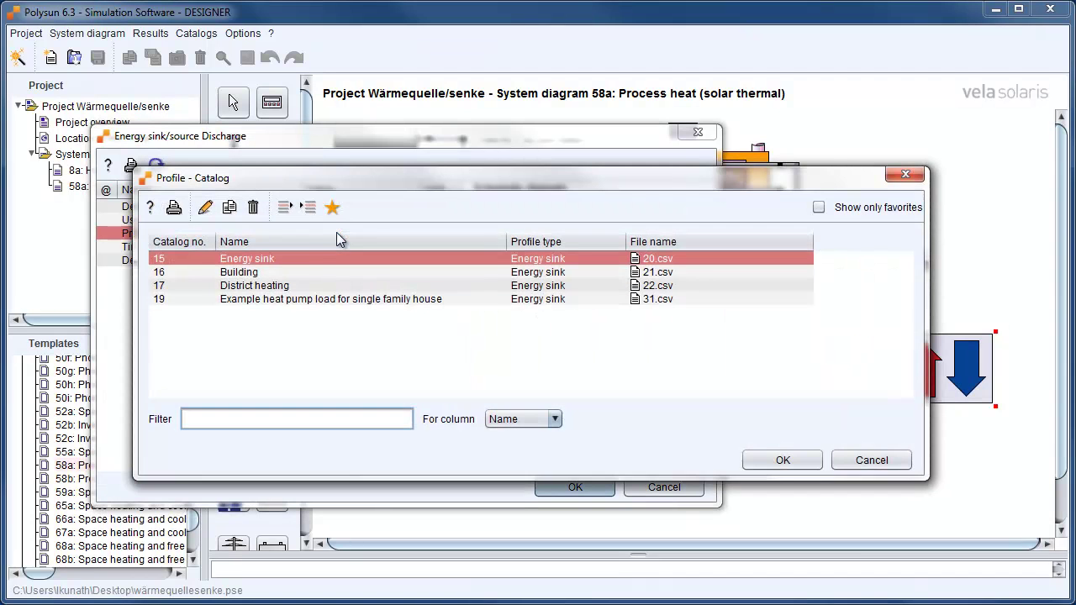
left_click(268, 267)
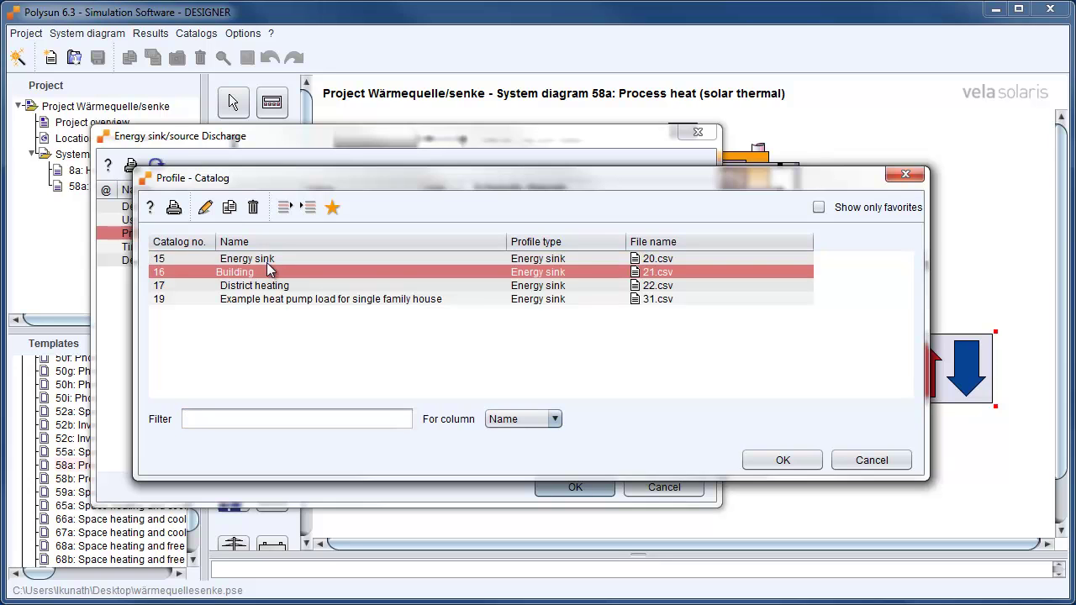
left_click(229, 206)
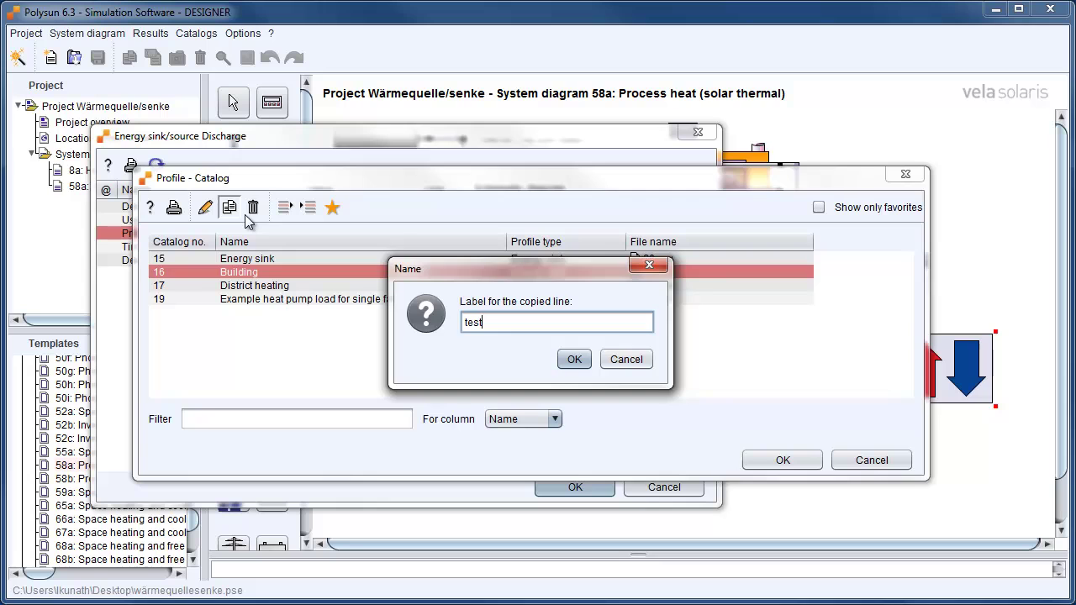
key("Return")
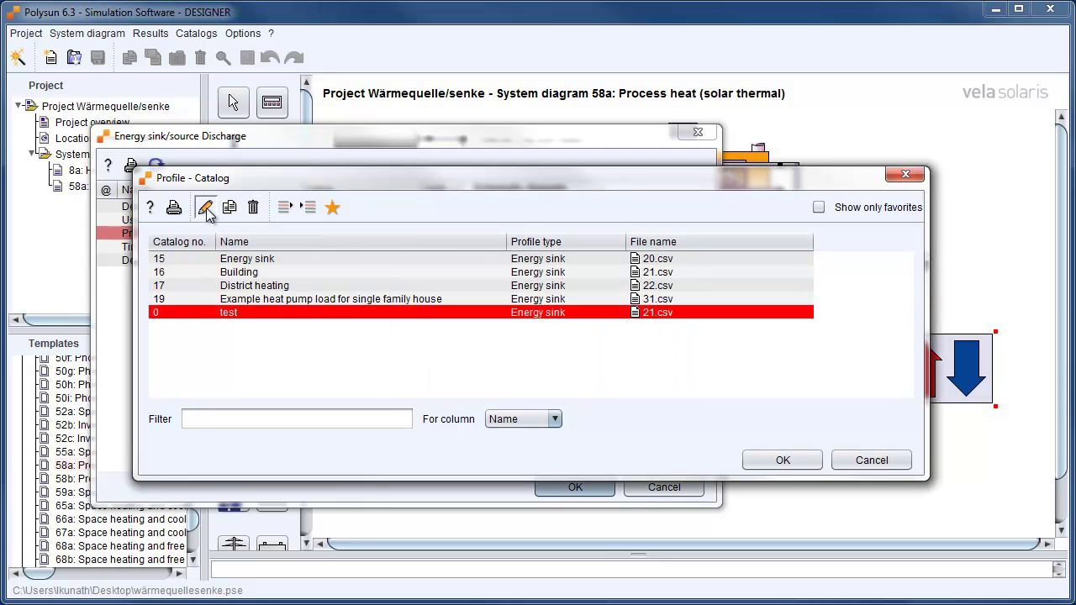
- Open the copy's 21.csv profile file in Excel for editing
left_click(657, 318)
left_click(388, 316)
left_click(423, 362)
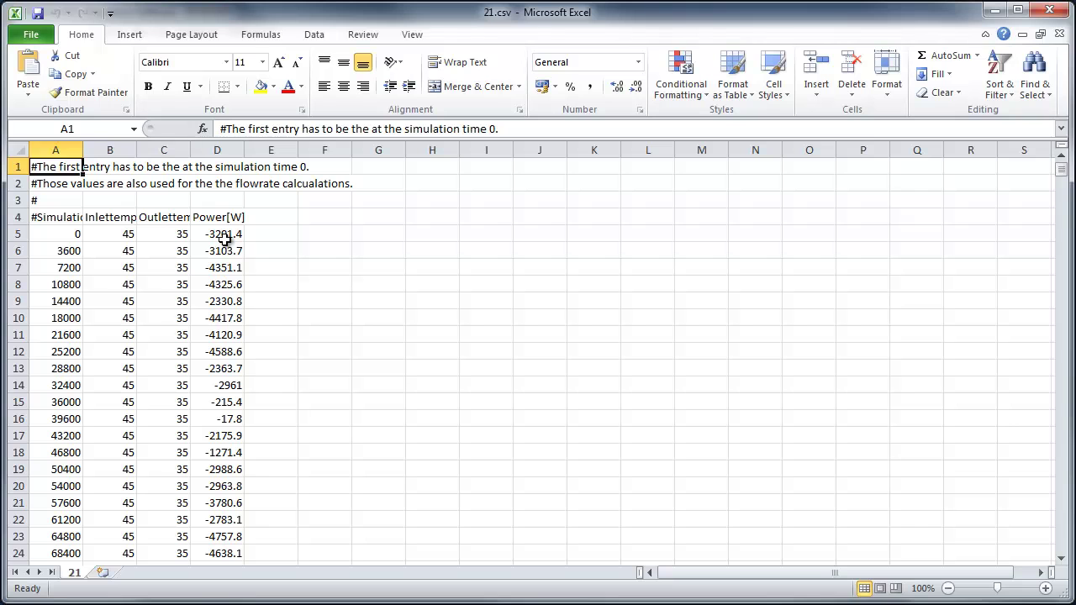
- Enter 55 in B5 and fill it down the entire inlet temperature column
left_click(129, 237)
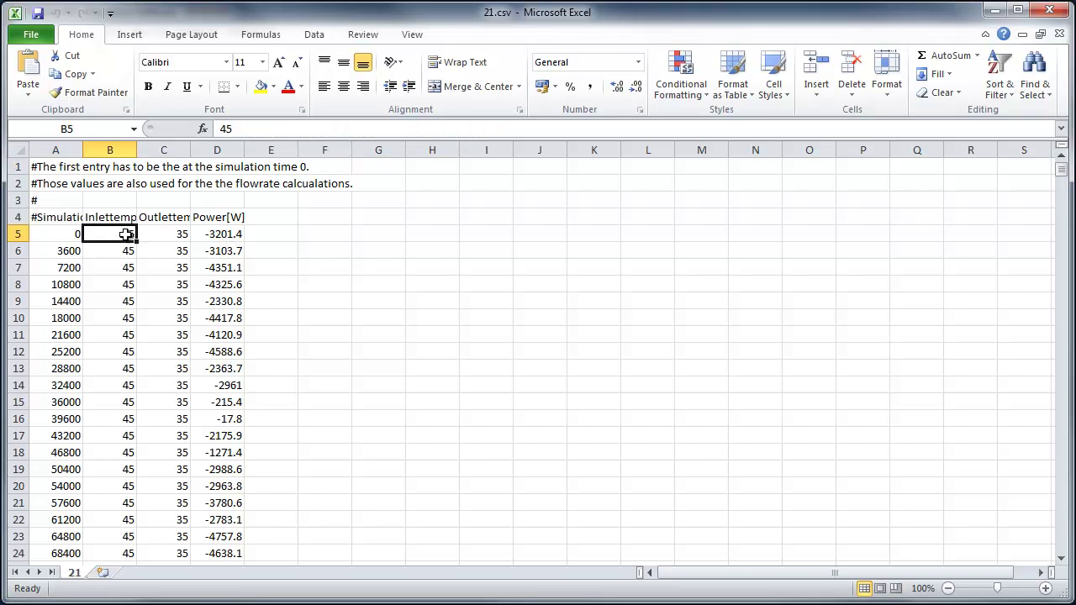
type("55")
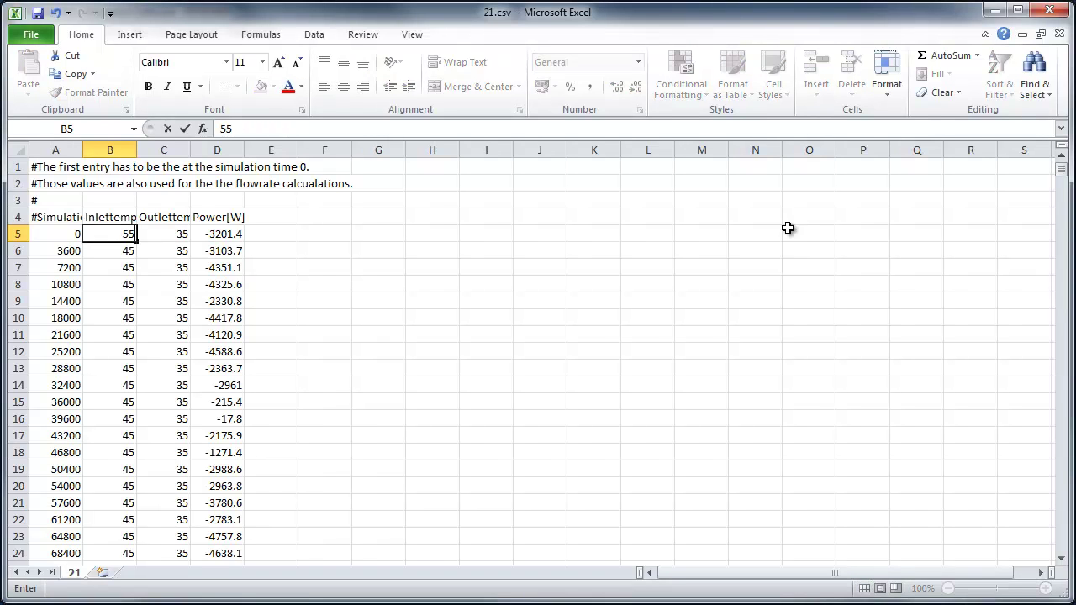
double_click(136, 242)
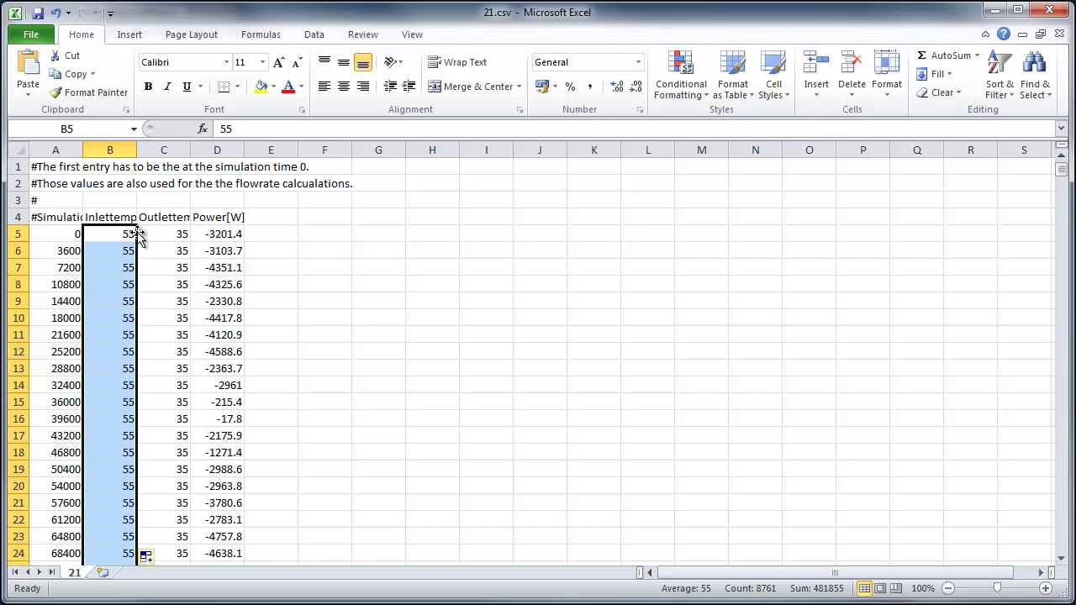
- Save the edited profile as 0test.csv, keeping the CSV format
left_click(34, 34)
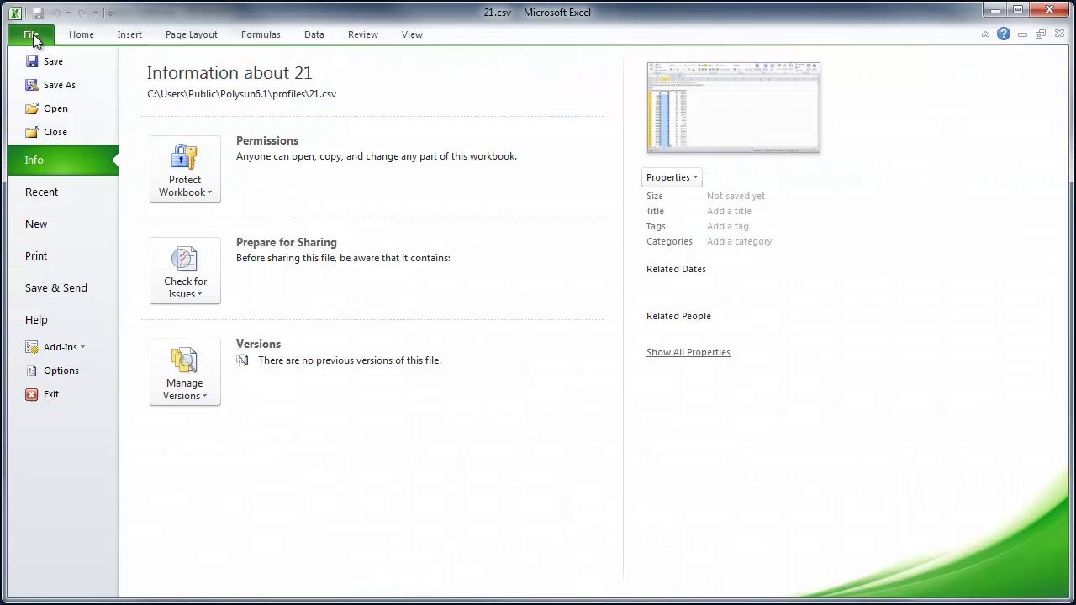
left_click(50, 86)
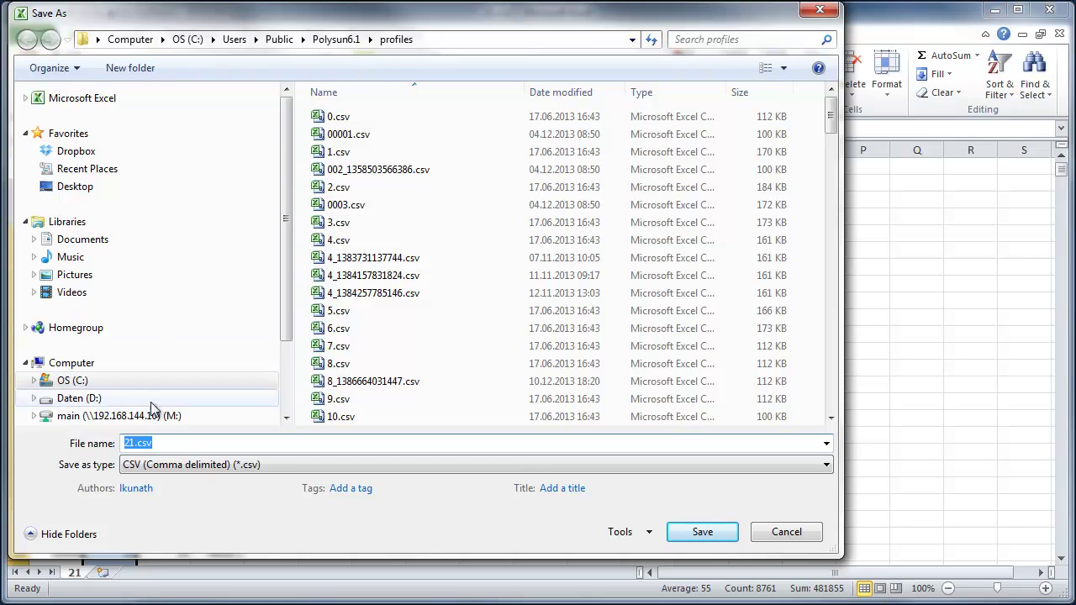
left_click(134, 442)
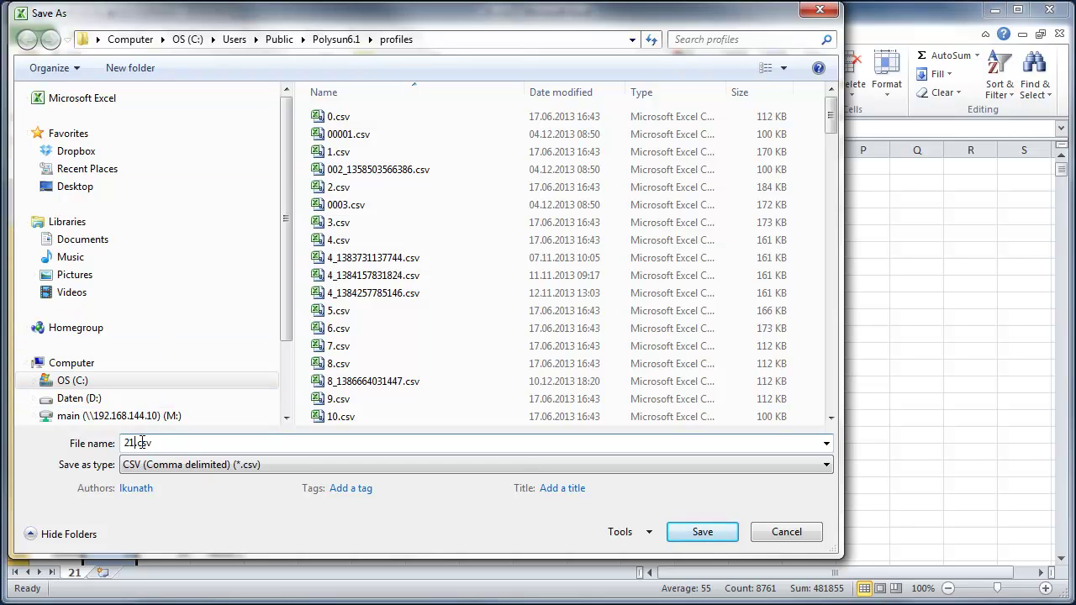
key("BackSpace")
key("BackSpace")
type("0test")
left_click(704, 530)
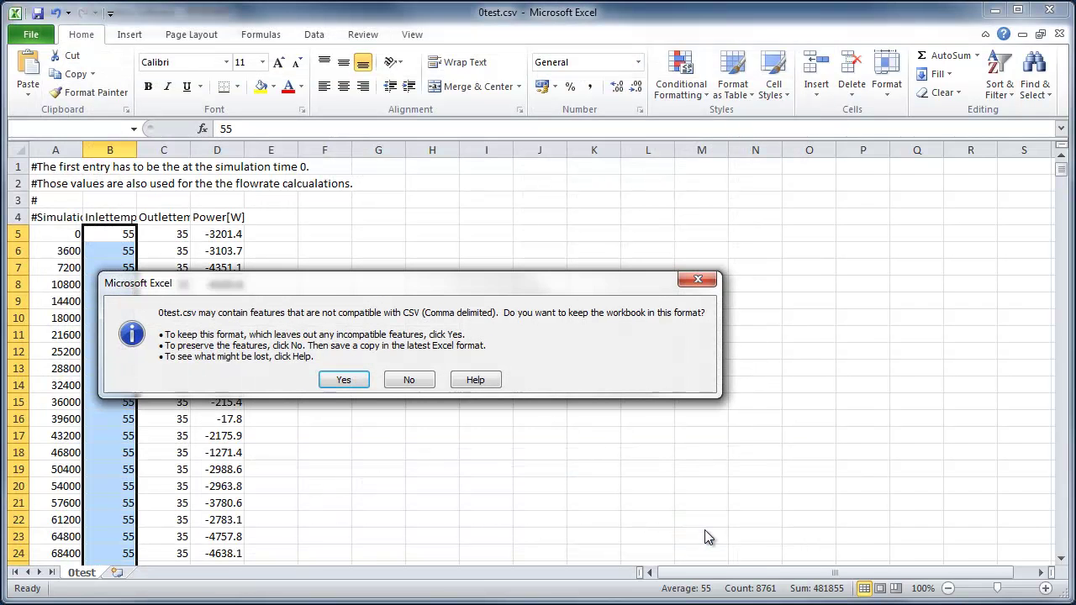
left_click(332, 382)
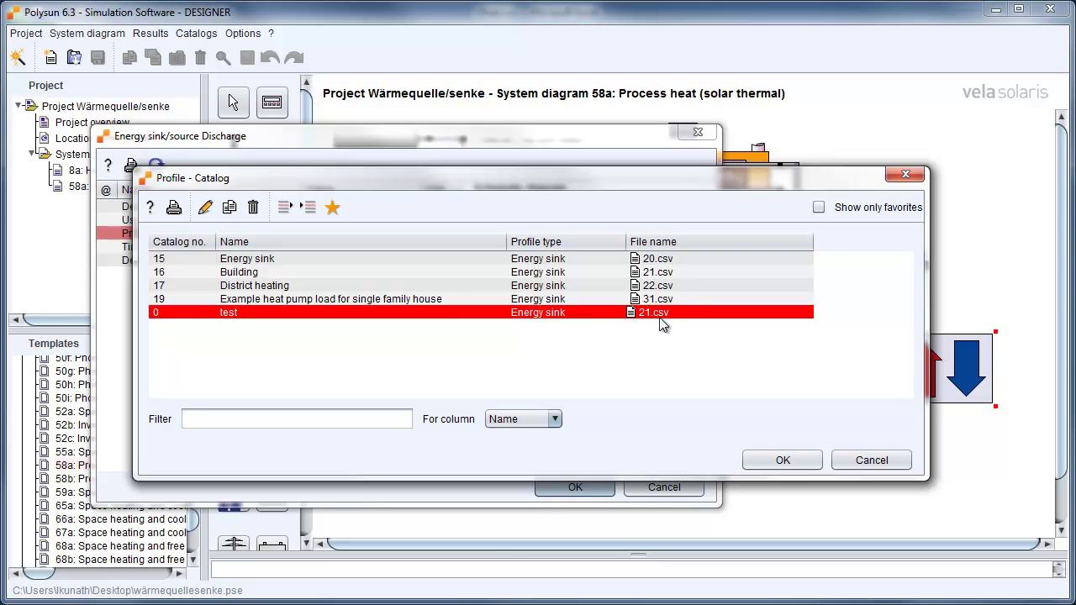
- Attach the file 0test.csv to the test profile and make test the Discharge energy sink's profile
left_click(653, 317)
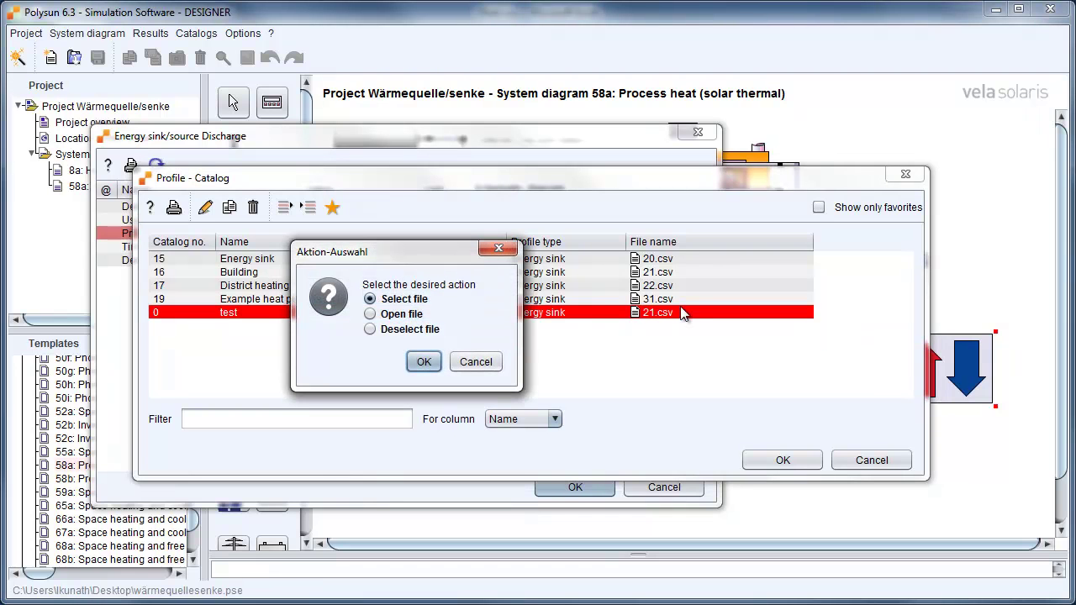
left_click(417, 361)
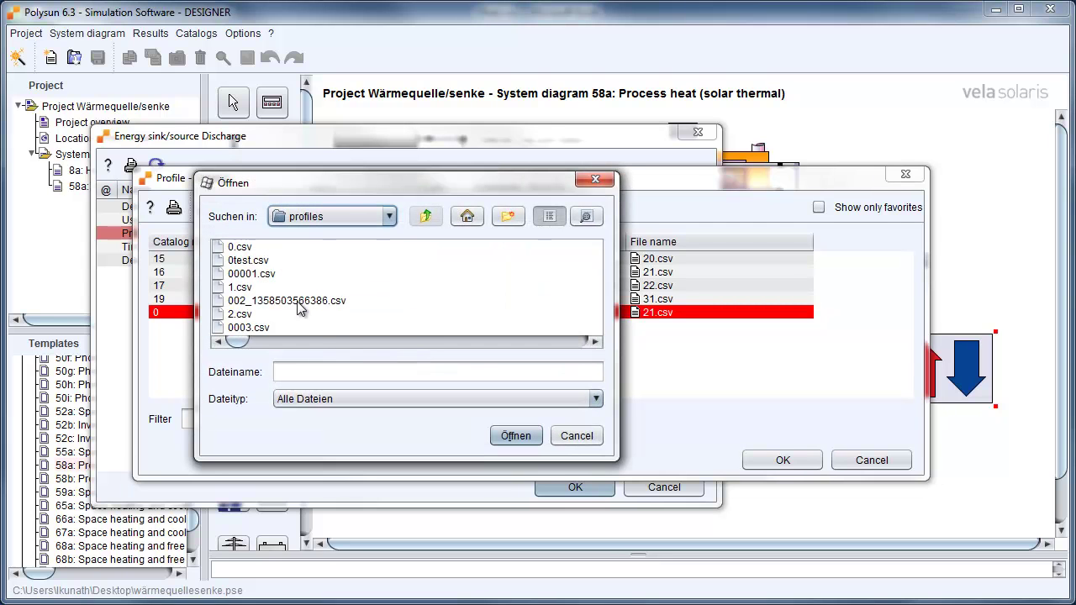
left_click(252, 261)
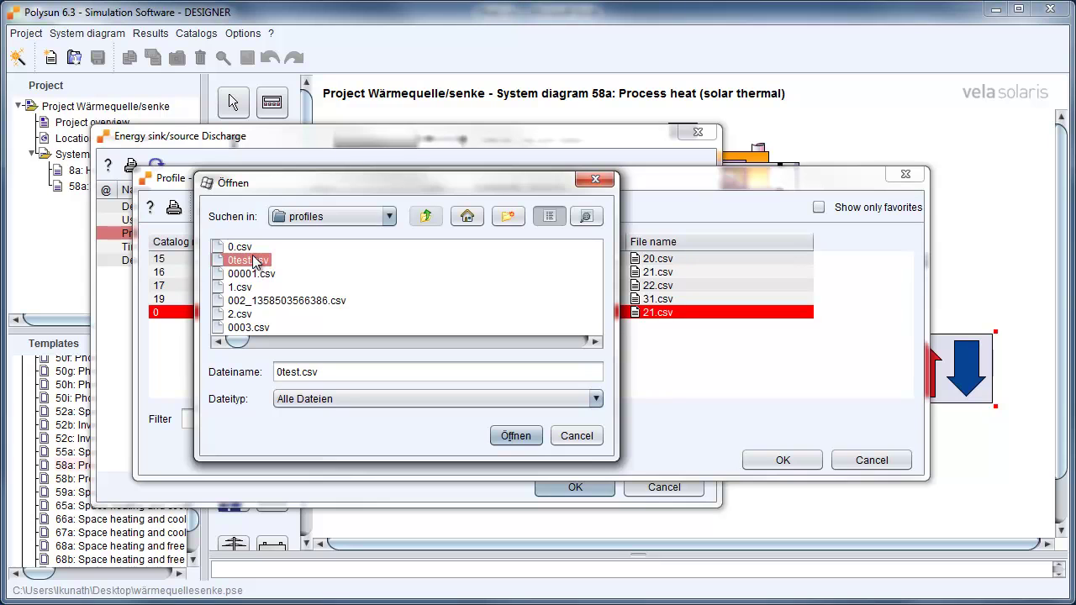
left_click(505, 433)
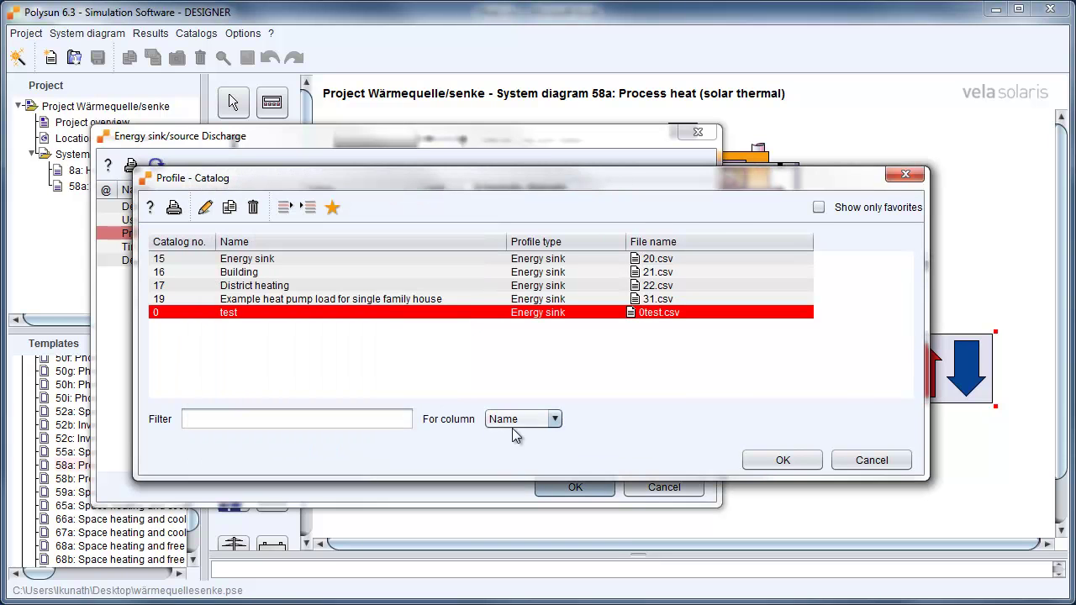
left_click(787, 459)
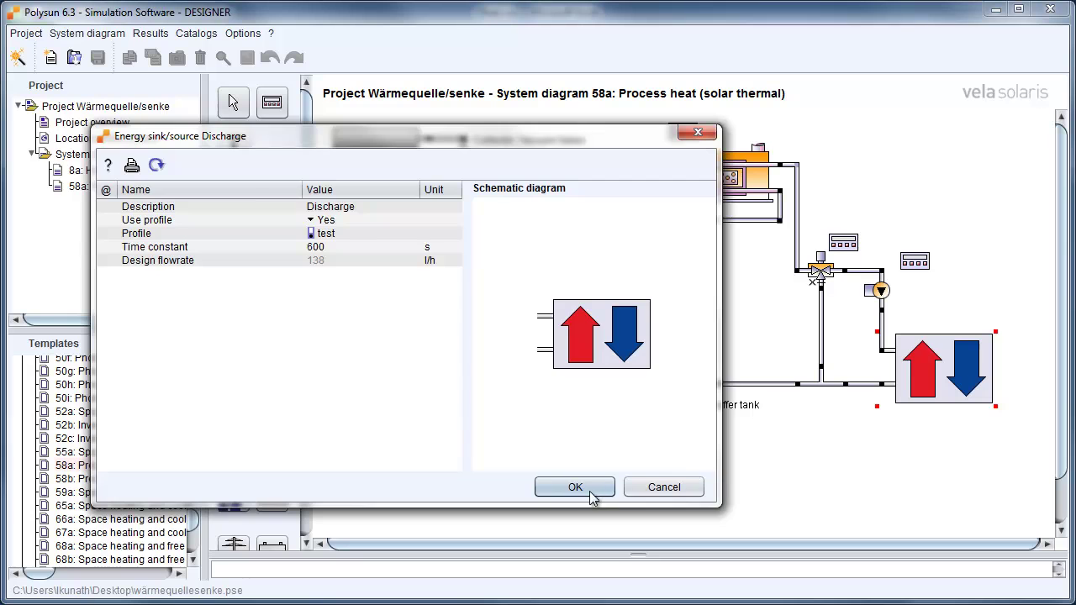
- Apply the Discharge sink settings without copying parameters to 8a, then simulate and show the results overview
left_click(588, 488)
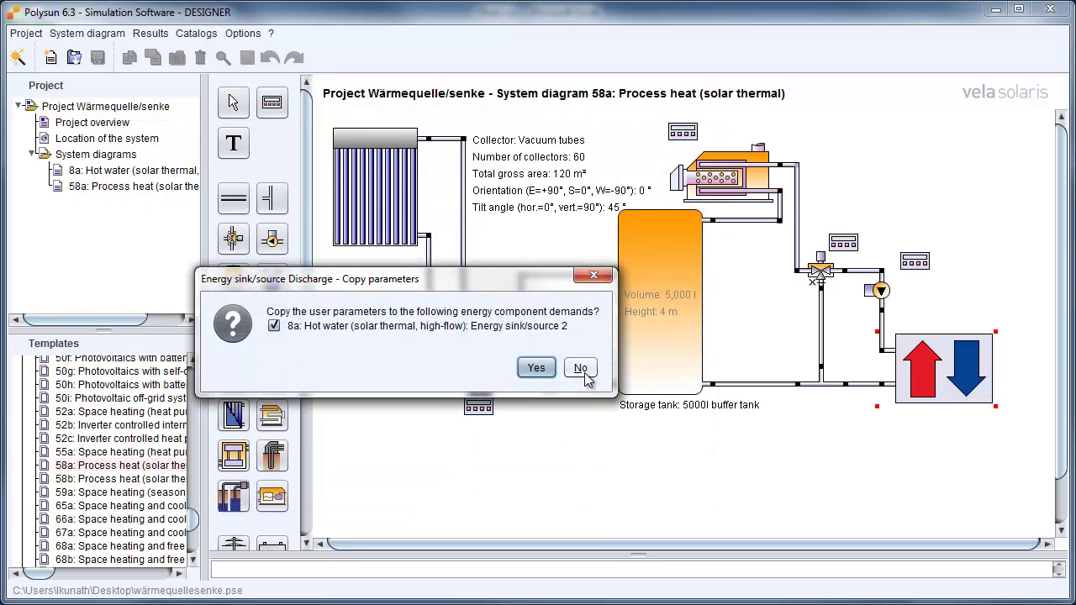
left_click(580, 368)
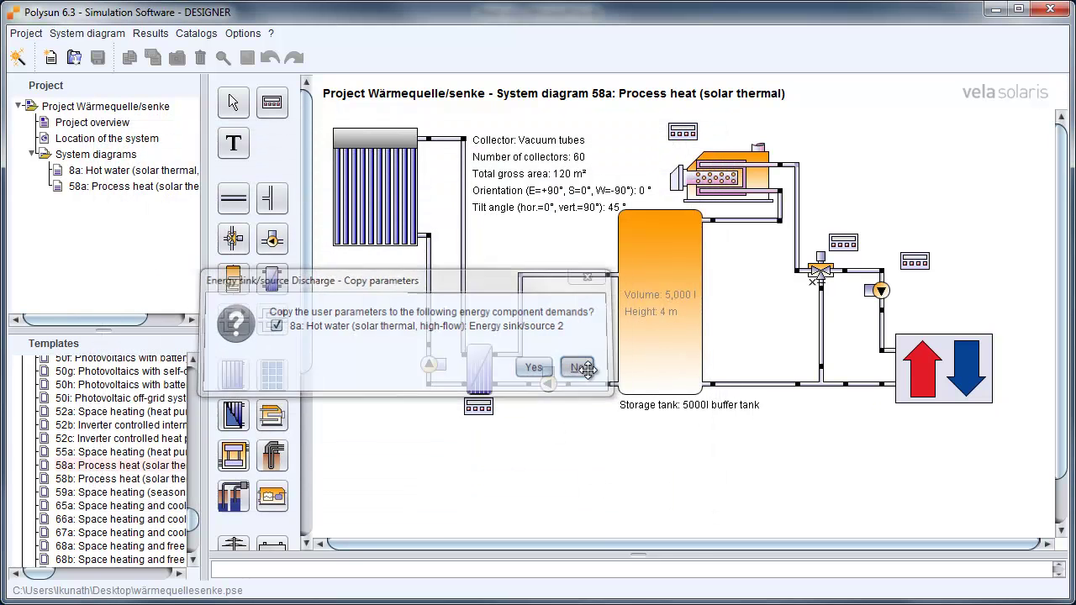
left_click(150, 34)
left_click(163, 57)
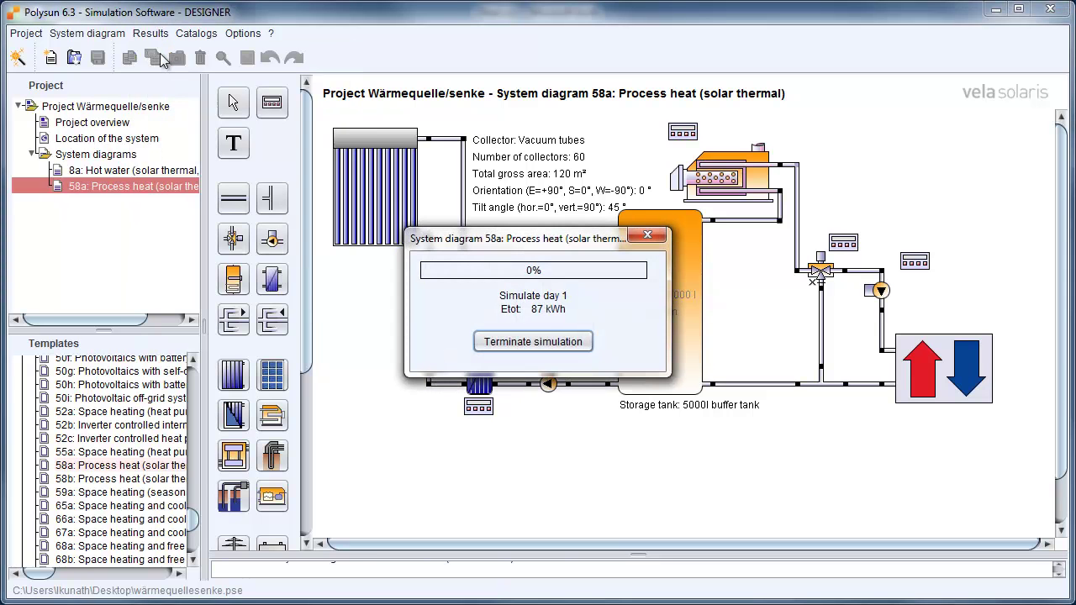